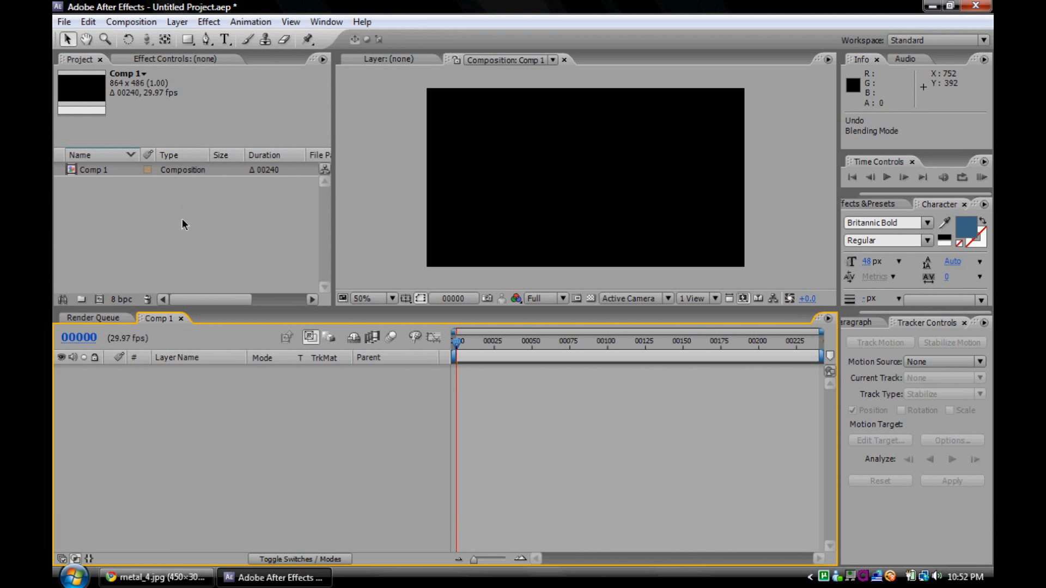
# Import metal_4.jpg from the Desktop and add it as a layer to Comp 1.
pyautogui.rightClick(185, 226)
pyautogui.moveTo(302, 283)
pyautogui.click(393, 282)
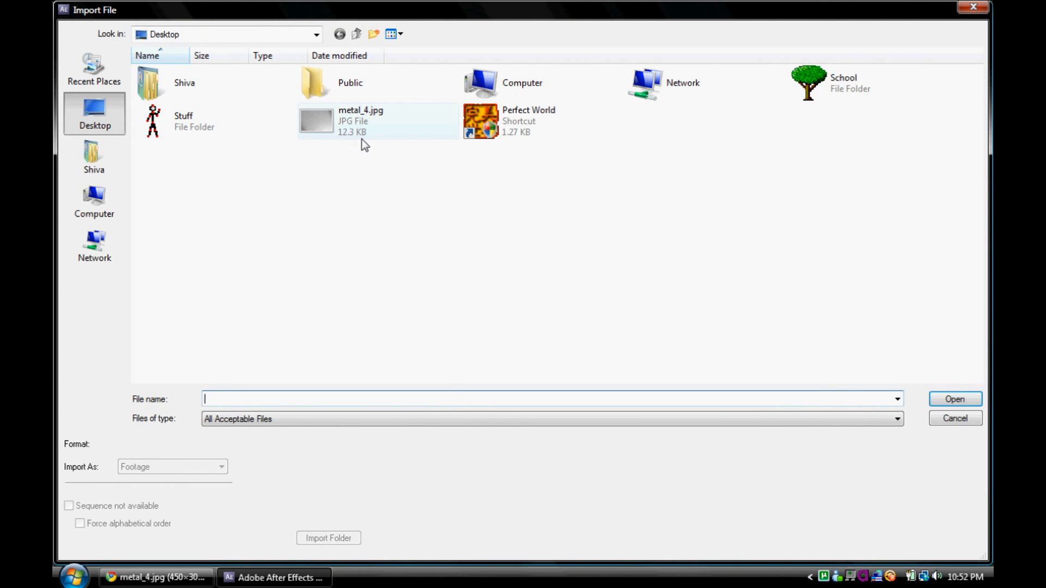
pyautogui.doubleClick(352, 136)
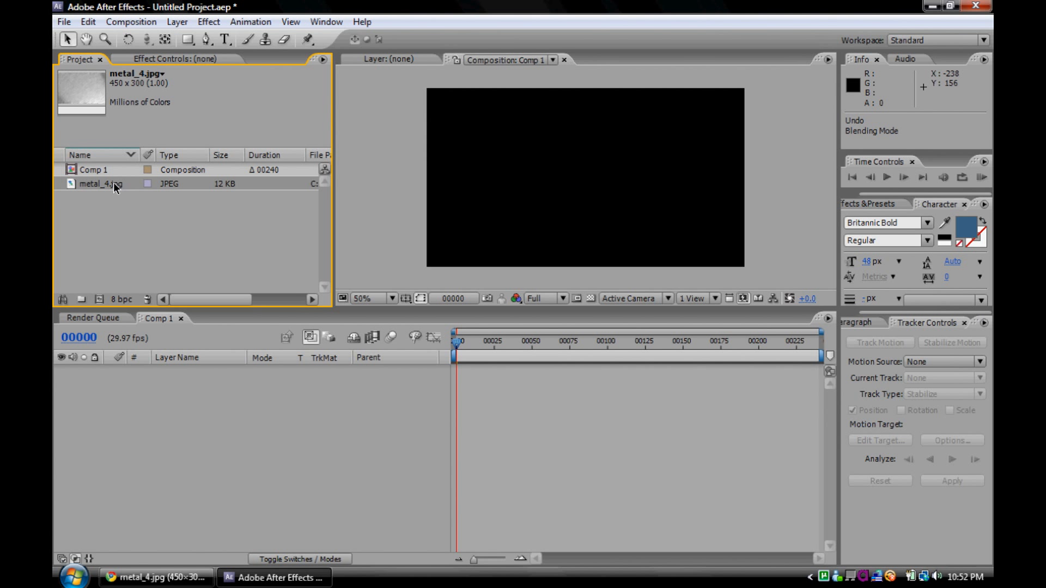
pyautogui.moveTo(113, 182); pyautogui.dragTo(136, 402)
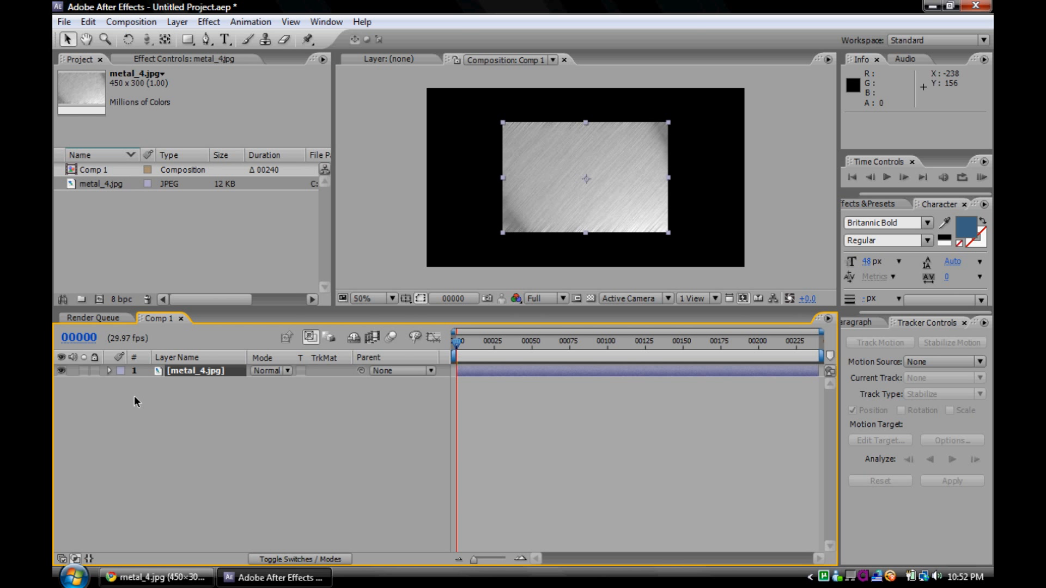
# Rename the metal_4.jpg layer as right wall and make it a 3D layer.
pyautogui.press('Return')
pyautogui.write('r')
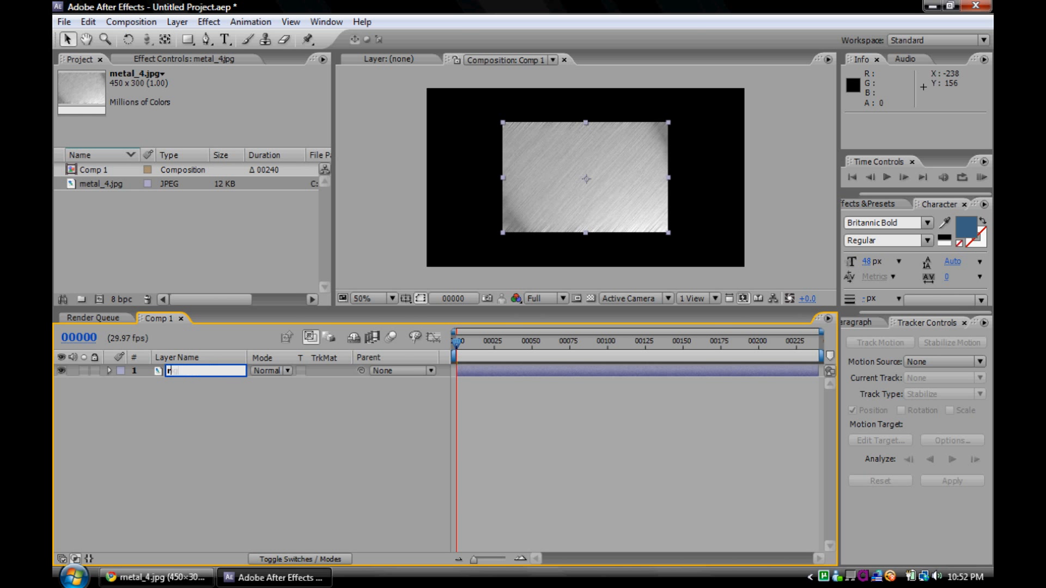
pyautogui.write('ight wall')
pyautogui.press('Return')
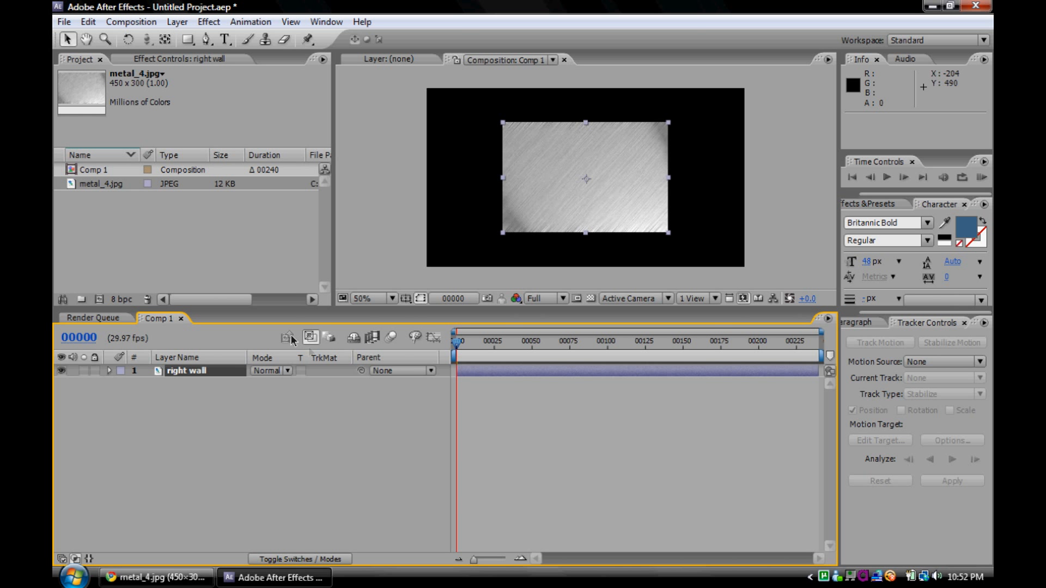
pyautogui.press('F4')
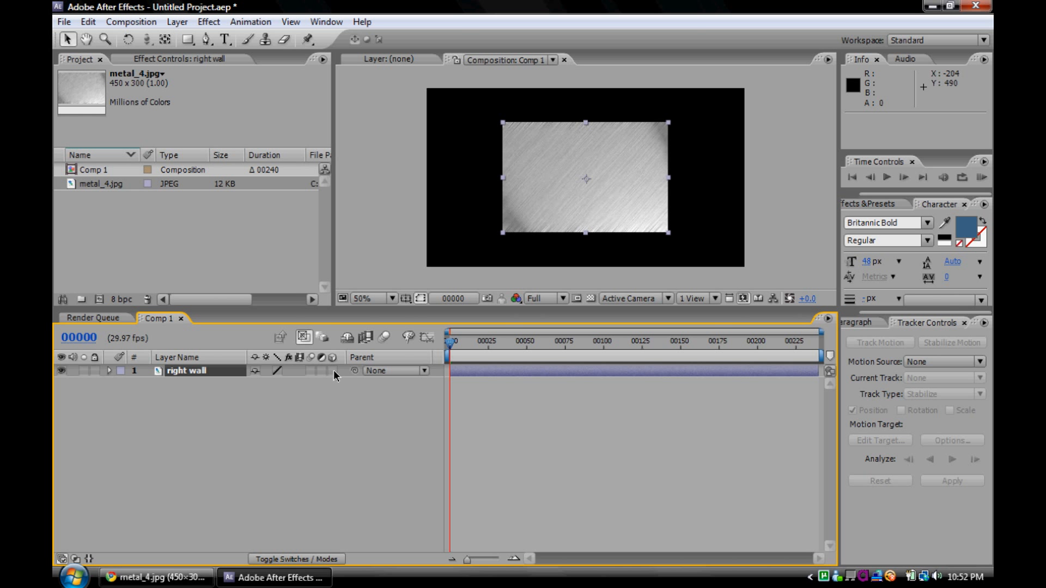
pyautogui.click(332, 371)
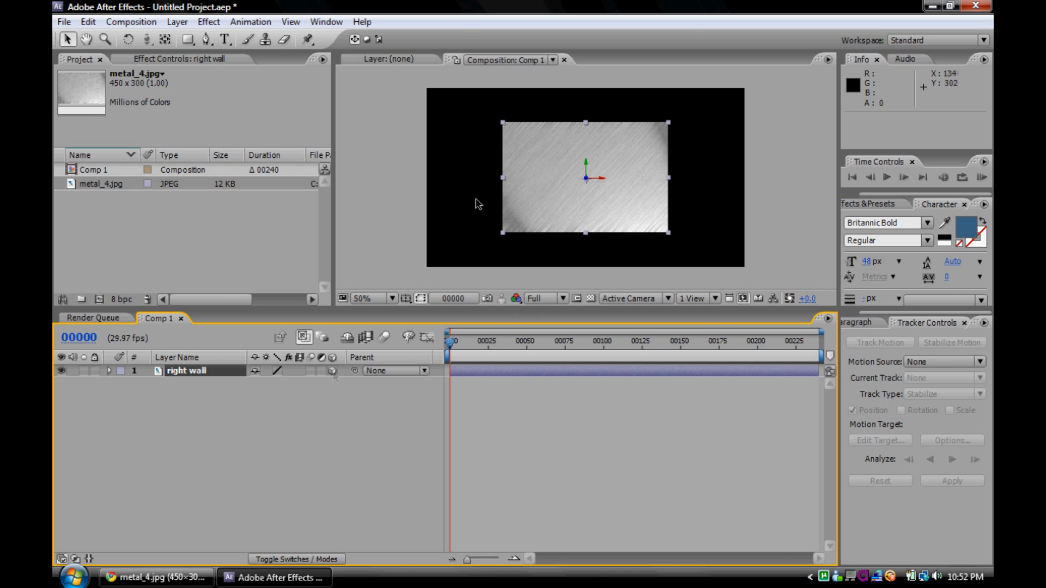
# Rotate the right wall sideways about its Y axis and move it to the right side of the composition.
pyautogui.click(126, 43)
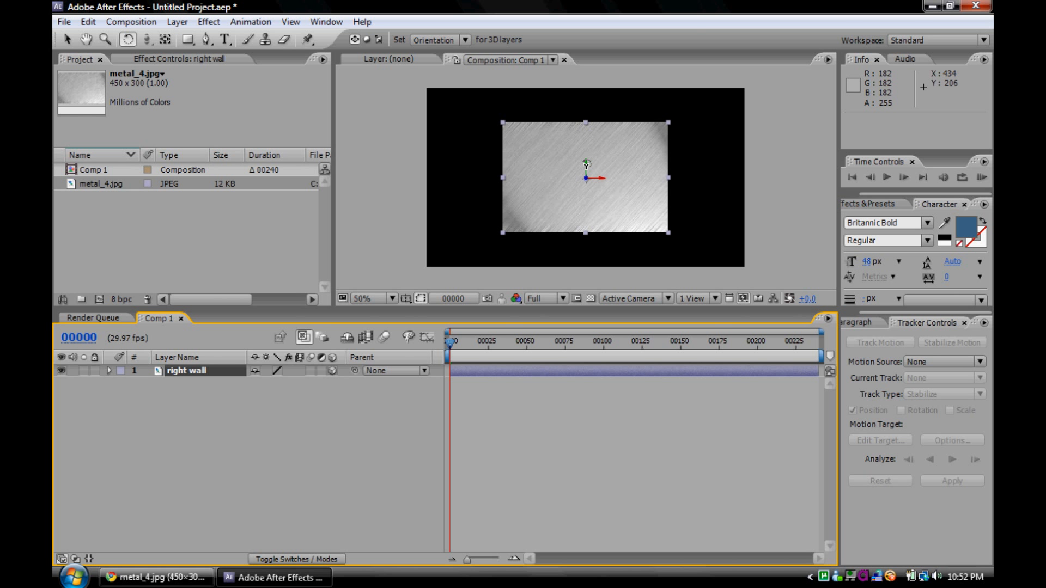
pyautogui.moveTo(586, 165); pyautogui.dragTo(553, 166)
pyautogui.click(67, 39)
pyautogui.moveTo(586, 193); pyautogui.dragTo(669, 201)
# Scale the right wall to about 261%, 128%, 100% and place it at about 657, 252, 0.
pyautogui.moveTo(683, 115); pyautogui.dragTo(743, 52)
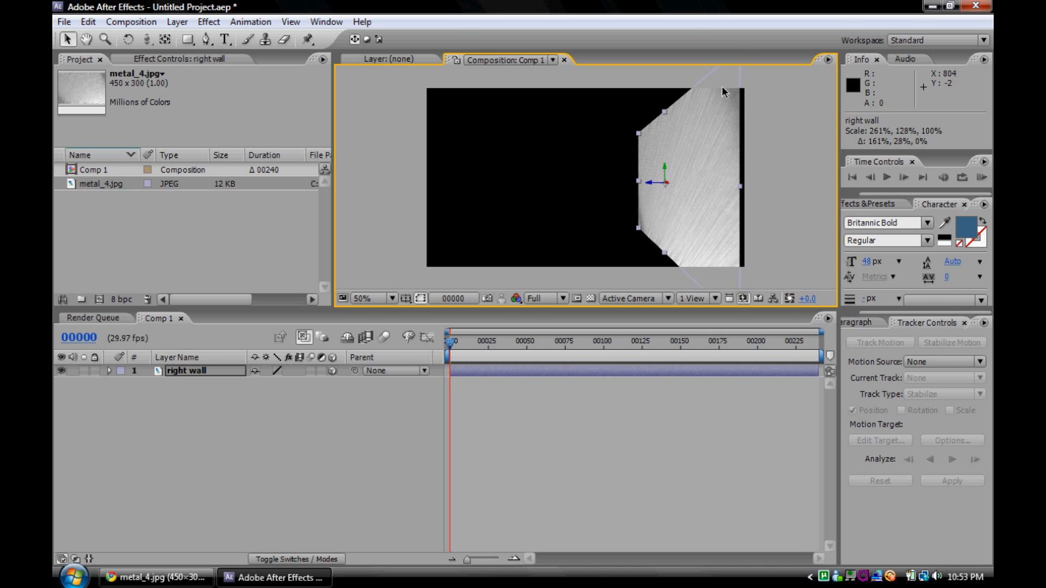
pyautogui.moveTo(707, 172); pyautogui.dragTo(709, 171)
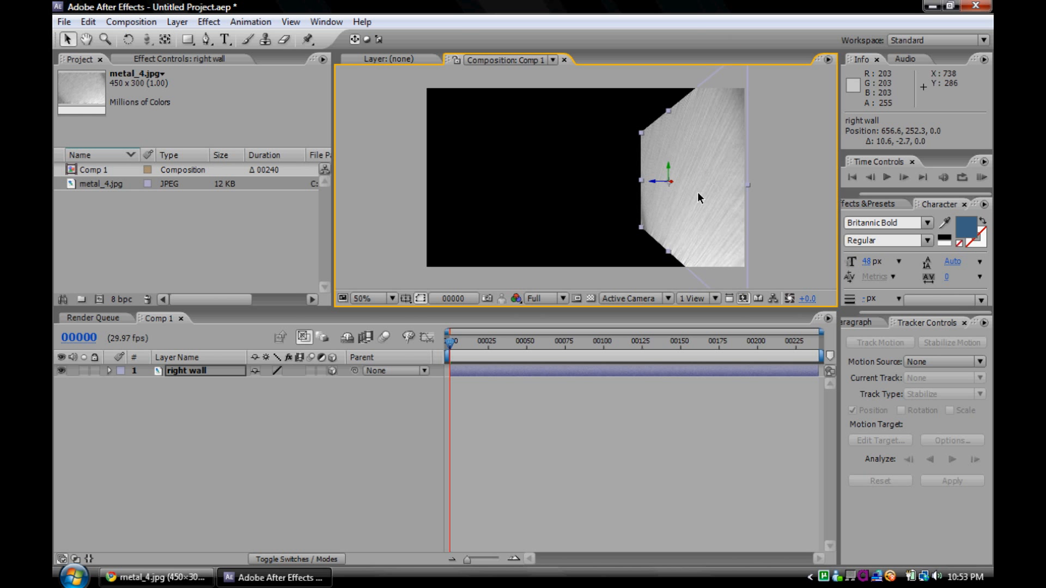
# Duplicate the right wall as left wall and move the copy to the composition's left side, at about 201, 264, 0.
pyautogui.click(208, 375)
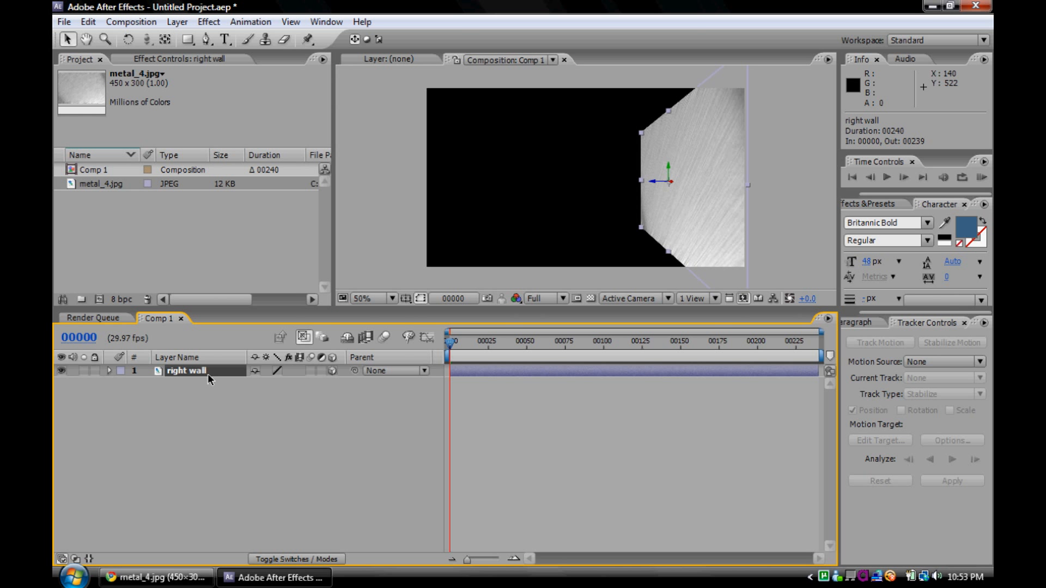
pyautogui.hotkey('ctrl', 'd')
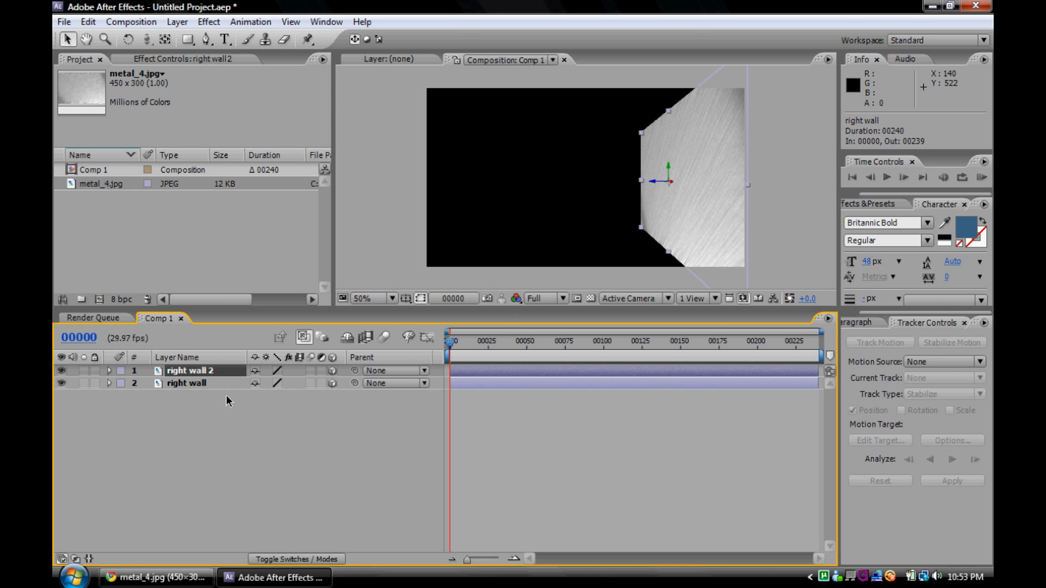
pyautogui.press('Return')
pyautogui.write('left')
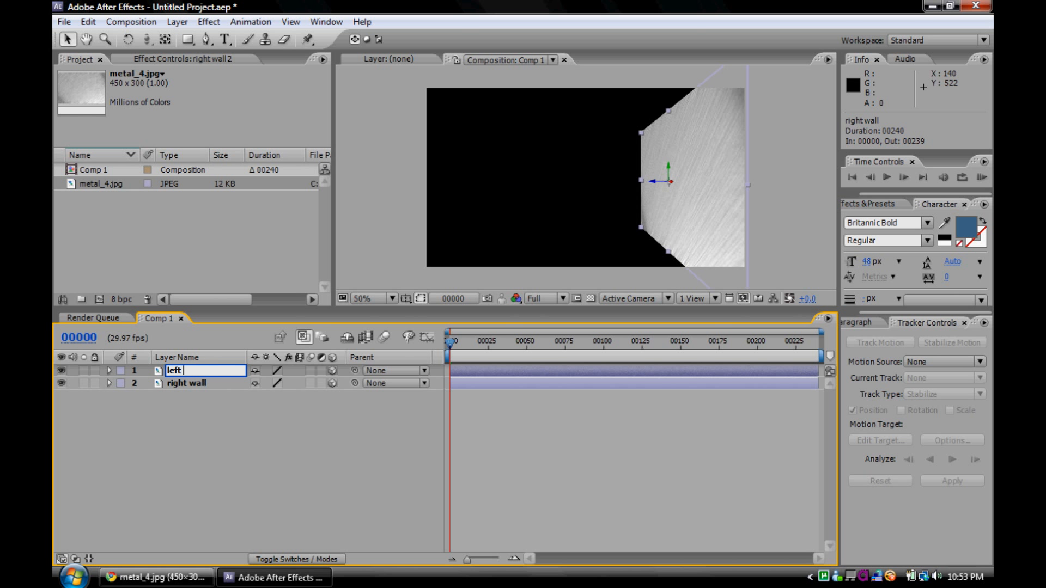
pyautogui.press('Return')
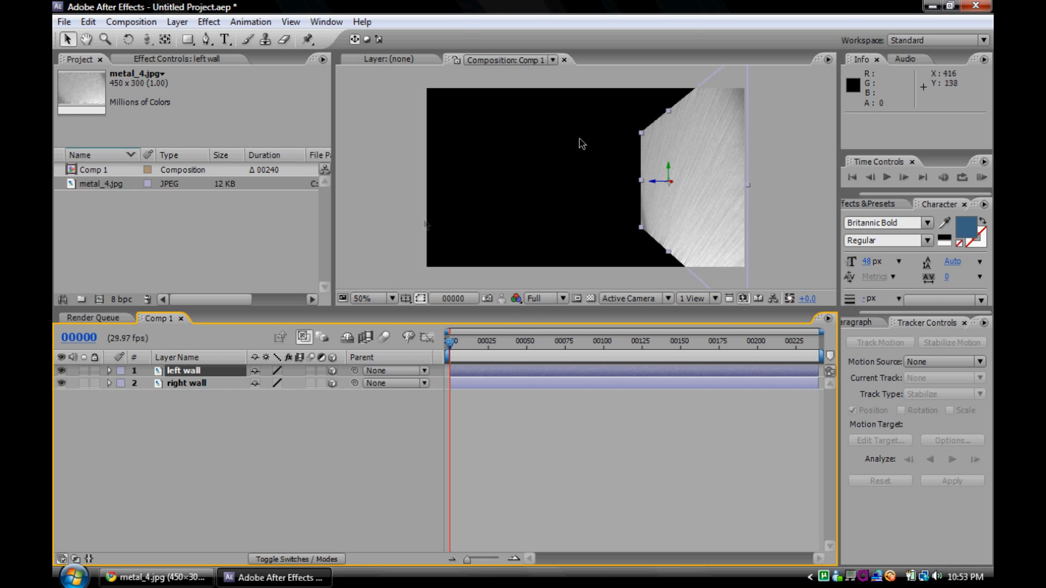
pyautogui.moveTo(685, 210); pyautogui.dragTo(484, 211)
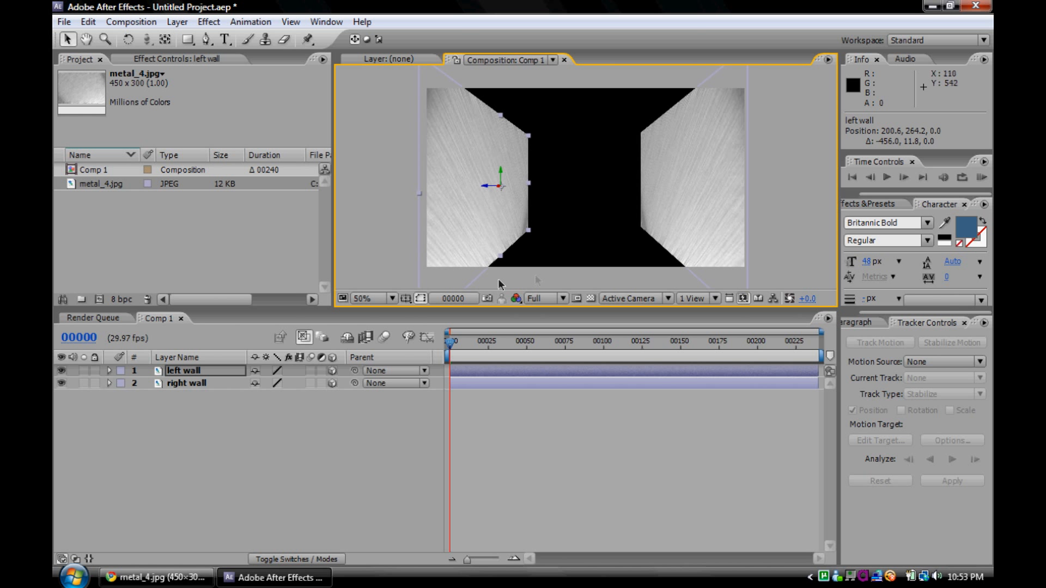
# Duplicate the left wall layer and name the copy bottom wall.
pyautogui.click(195, 372)
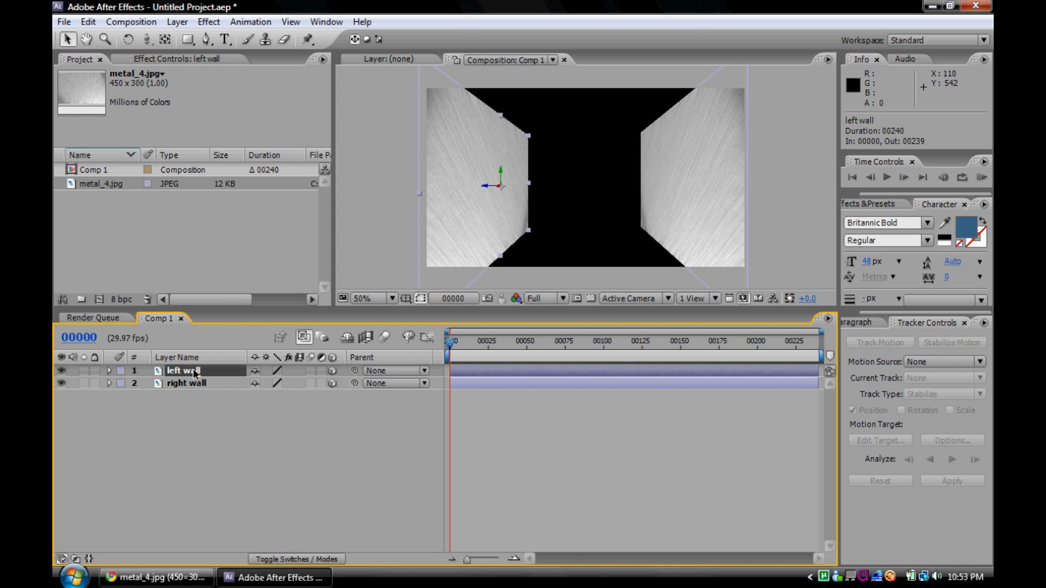
pyautogui.hotkey('ctrl', 'd')
pyautogui.press('Return')
pyautogui.write('bottom wall')
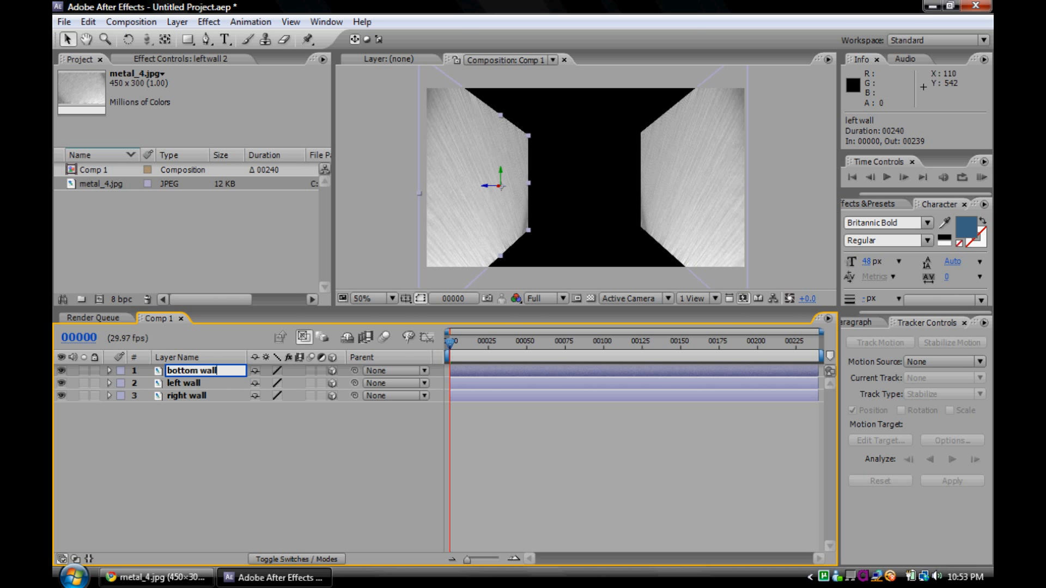
pyautogui.press('Return')
# Shift the bottom wall off the left wall and rotate it flat to an orientation of 270°, 0°, 90°.
pyautogui.moveTo(490, 196); pyautogui.dragTo(523, 205)
pyautogui.click(129, 41)
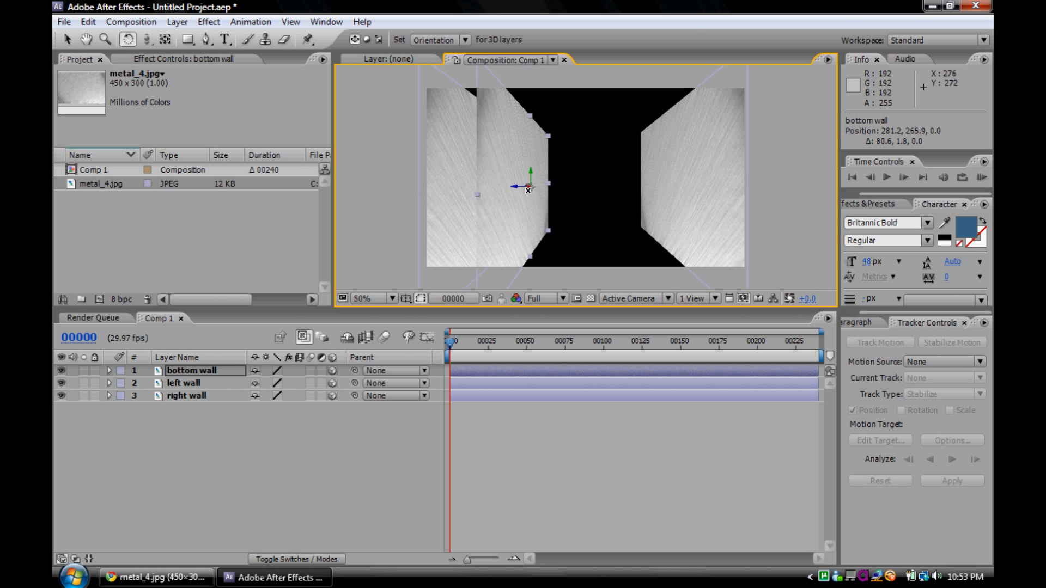
pyautogui.moveTo(527, 190); pyautogui.dragTo(563, 218)
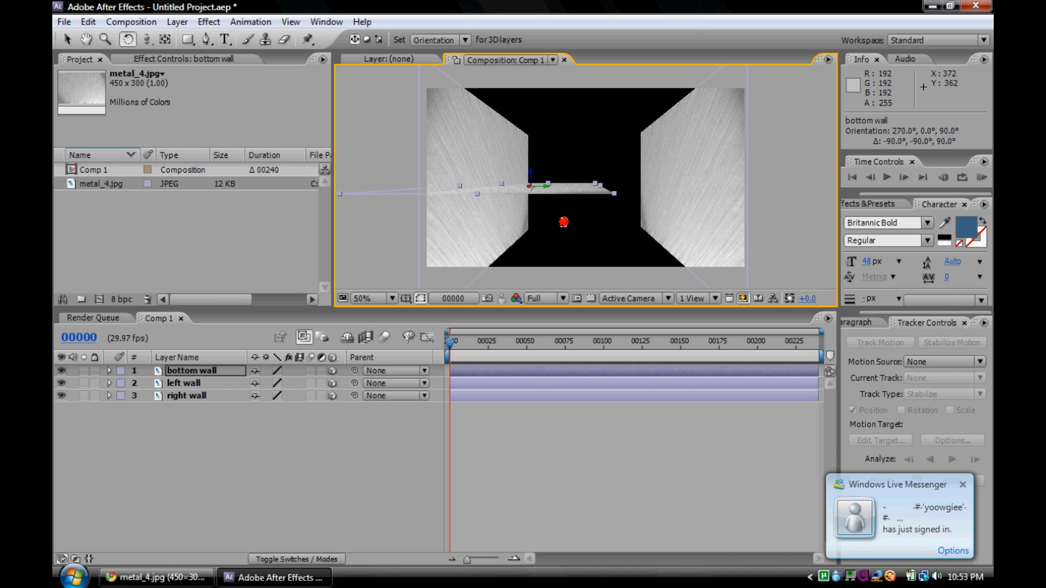
# Widen the bottom wall to meet both side walls and place it as the floor at about 454, 451, 50.
pyautogui.click(68, 40)
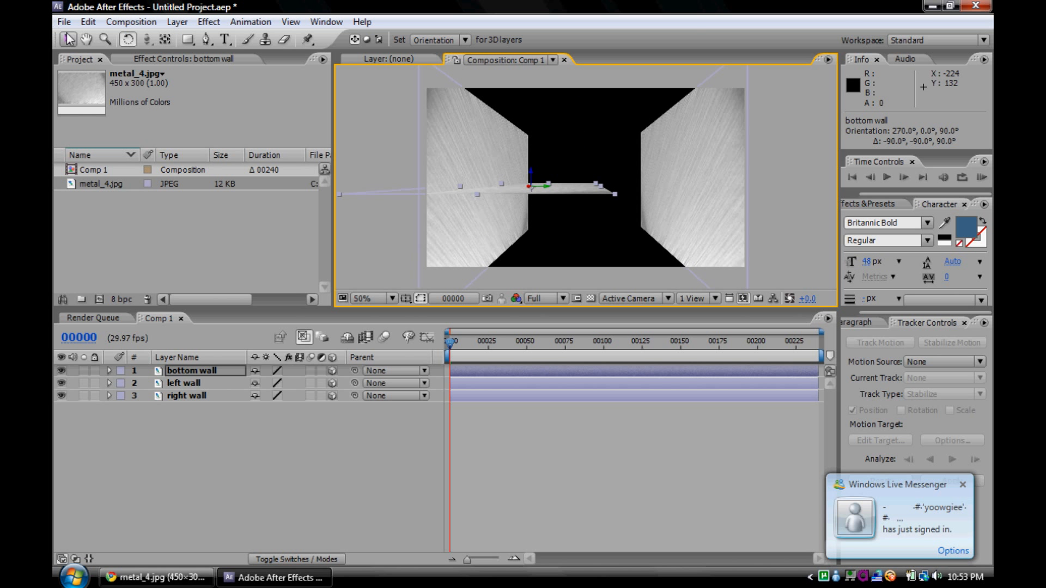
pyautogui.moveTo(587, 205); pyautogui.dragTo(660, 293)
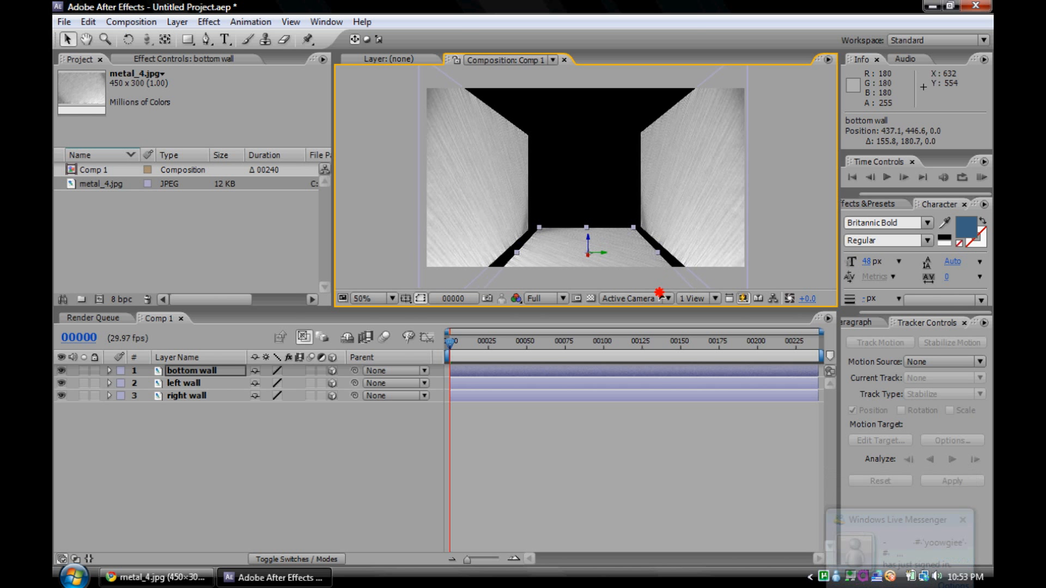
pyautogui.moveTo(658, 252)
pyautogui.mouseDown()
pyautogui.moveTo(679, 255)
pyautogui.moveTo(658, 260)
pyautogui.mouseUp()
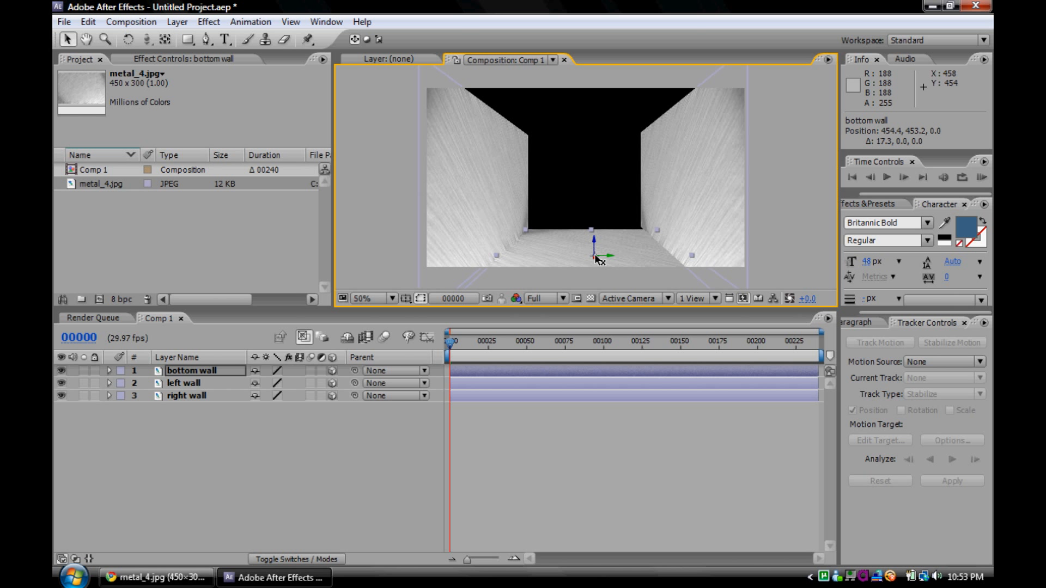
pyautogui.moveTo(596, 256); pyautogui.dragTo(613, 234)
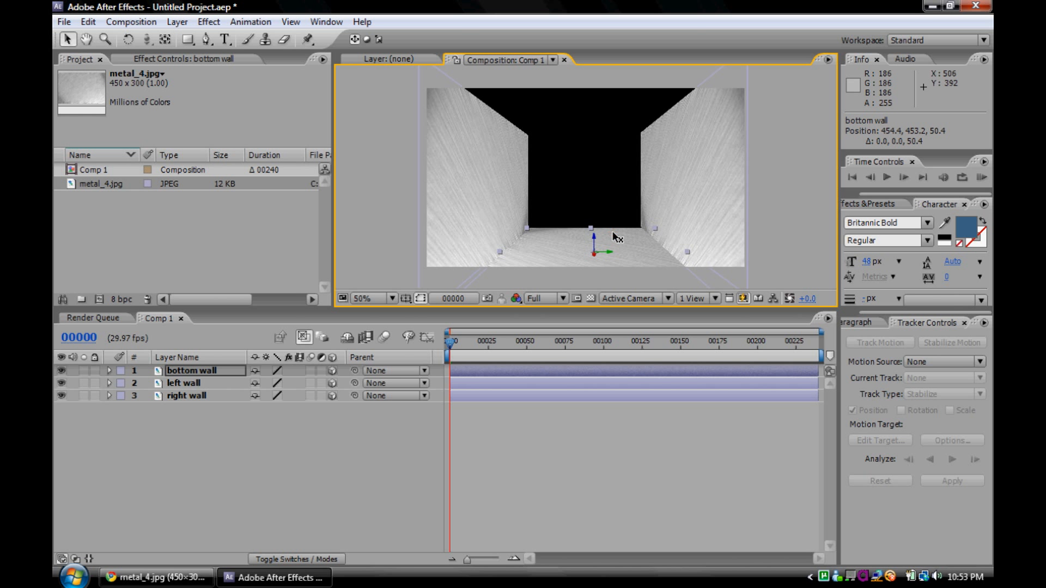
pyautogui.moveTo(634, 252); pyautogui.dragTo(634, 251)
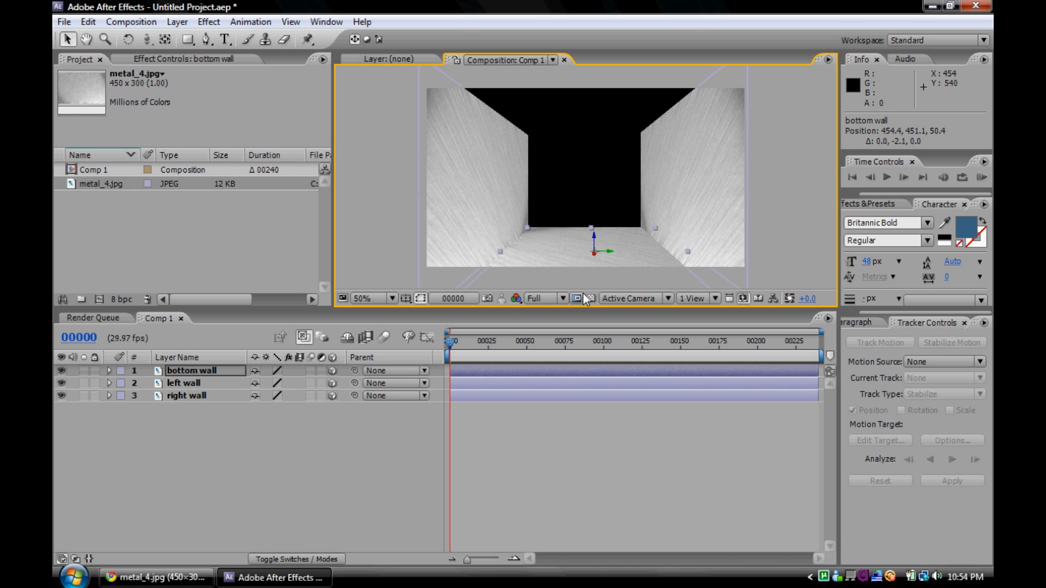
# Duplicate the bottom wall as top wall and move the copy up as the ceiling, at about 411, 72, 50.
pyautogui.click(194, 372)
pyautogui.hotkey('ctrl', 'd')
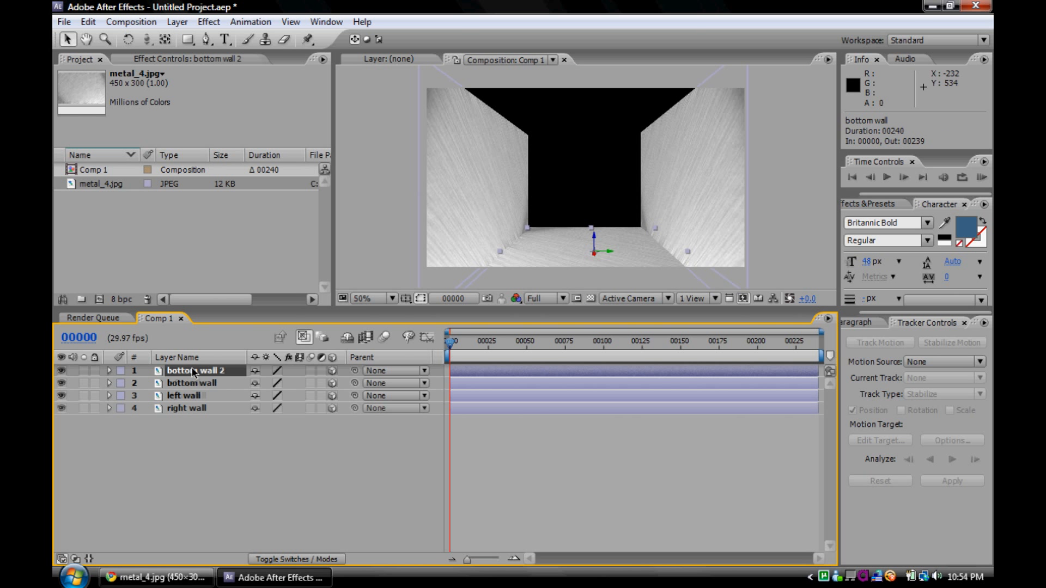
pyautogui.press('Return')
pyautogui.write('top wall')
pyautogui.press('Return')
pyautogui.moveTo(548, 255); pyautogui.dragTo(540, 118)
pyautogui.click(223, 270)
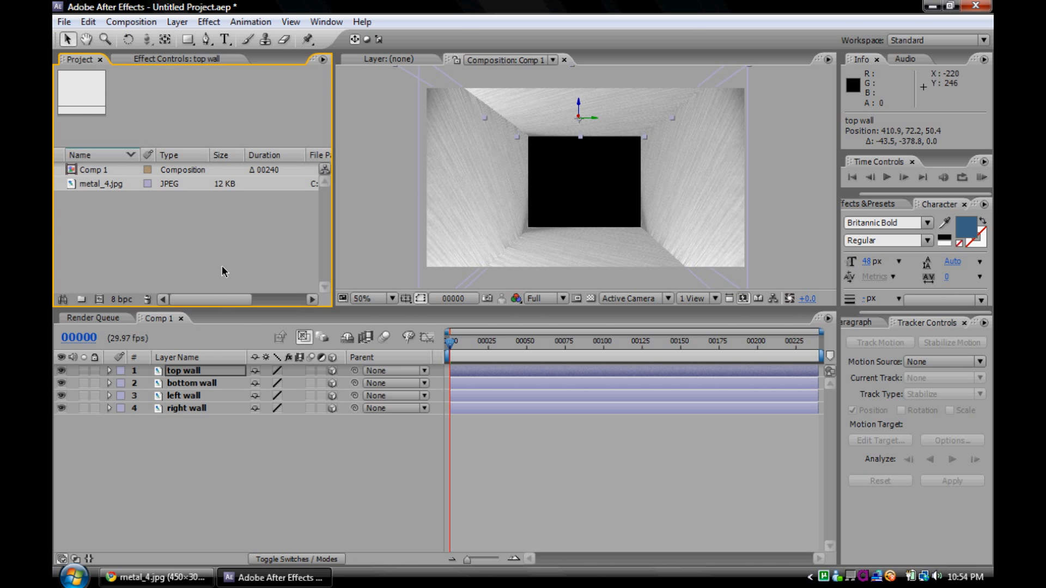
# Duplicate the top wall layer and name the copy back wall.
pyautogui.click(207, 373)
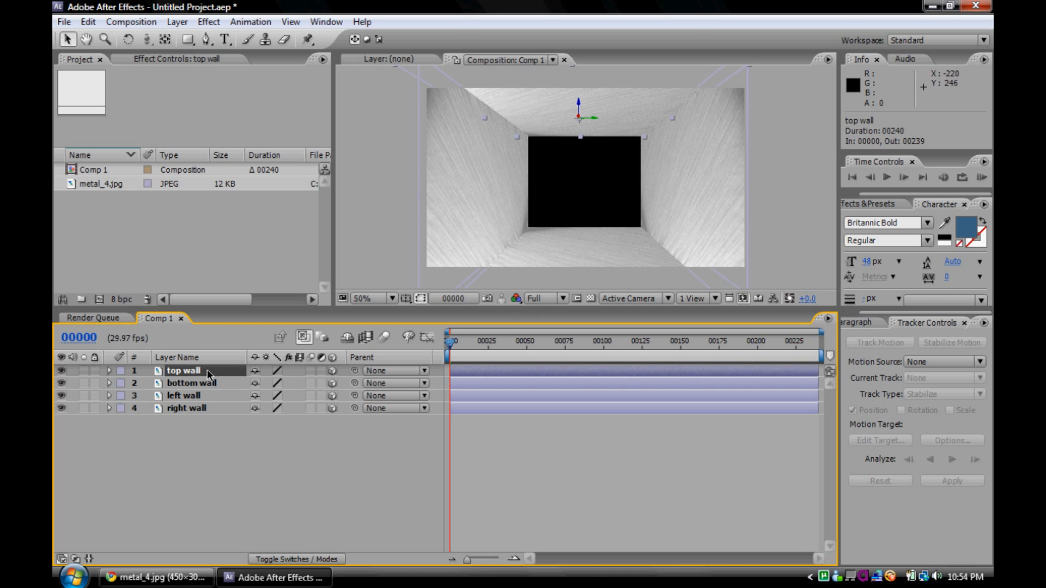
pyautogui.hotkey('ctrl', 'd')
pyautogui.press('Return')
pyautogui.write('back wall')
pyautogui.press('Return')
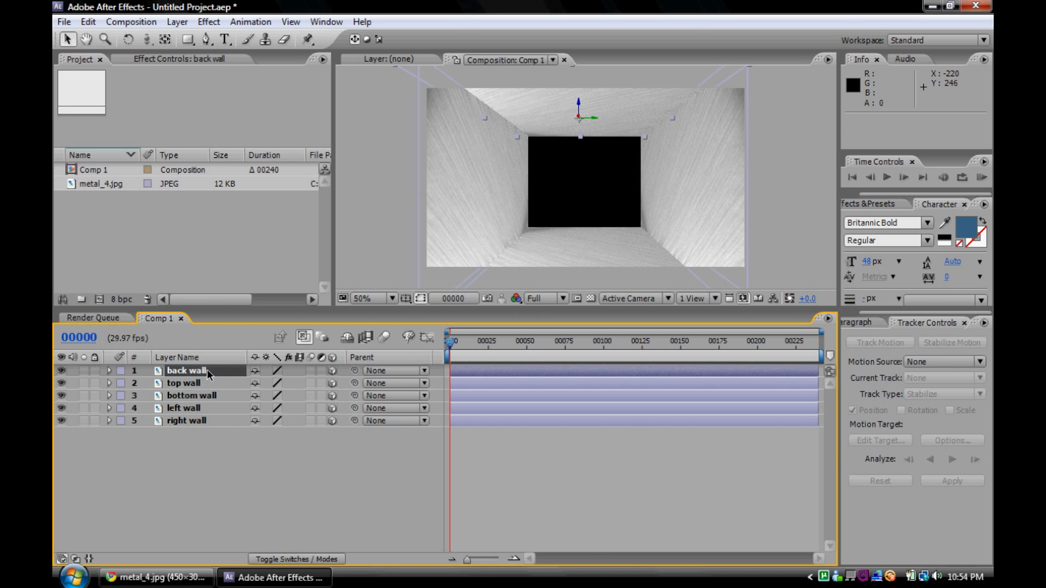
# Move the back wall down to mid-height and rotate it to face the camera, with orientation 0°, 0°, 90°.
pyautogui.moveTo(534, 112); pyautogui.dragTo(542, 165)
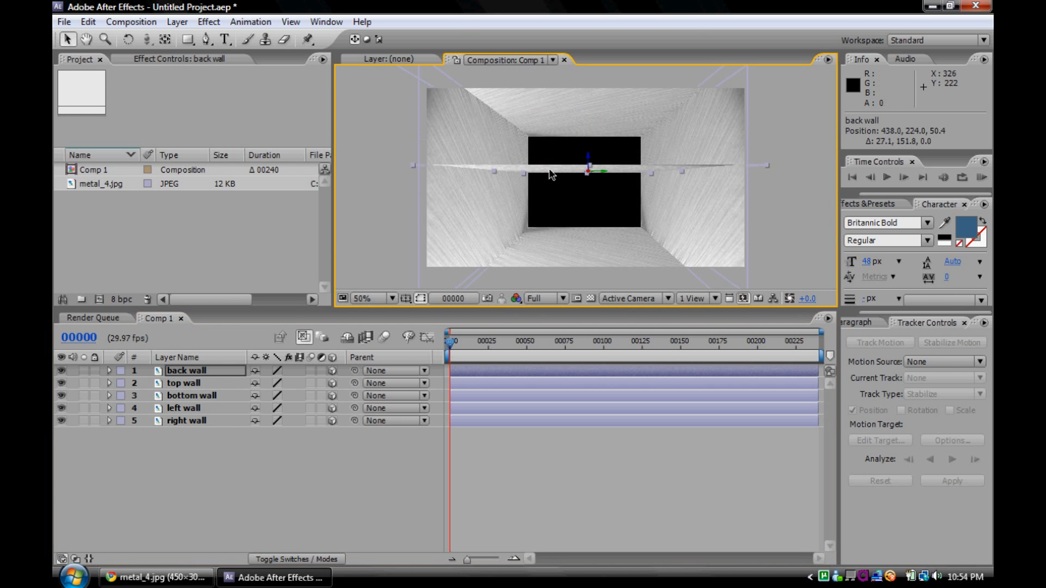
pyautogui.click(128, 39)
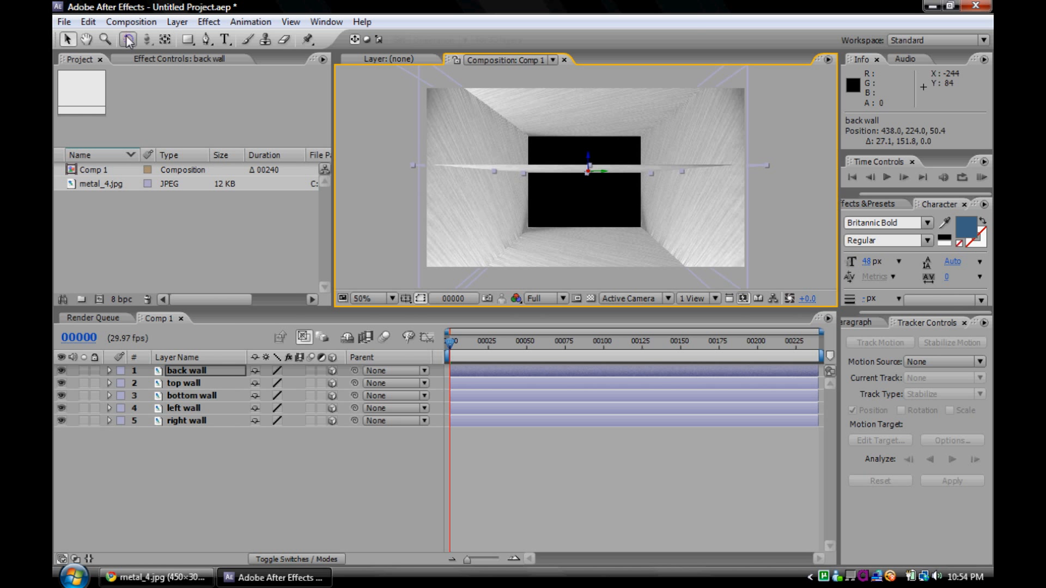
pyautogui.moveTo(606, 171); pyautogui.dragTo(604, 203)
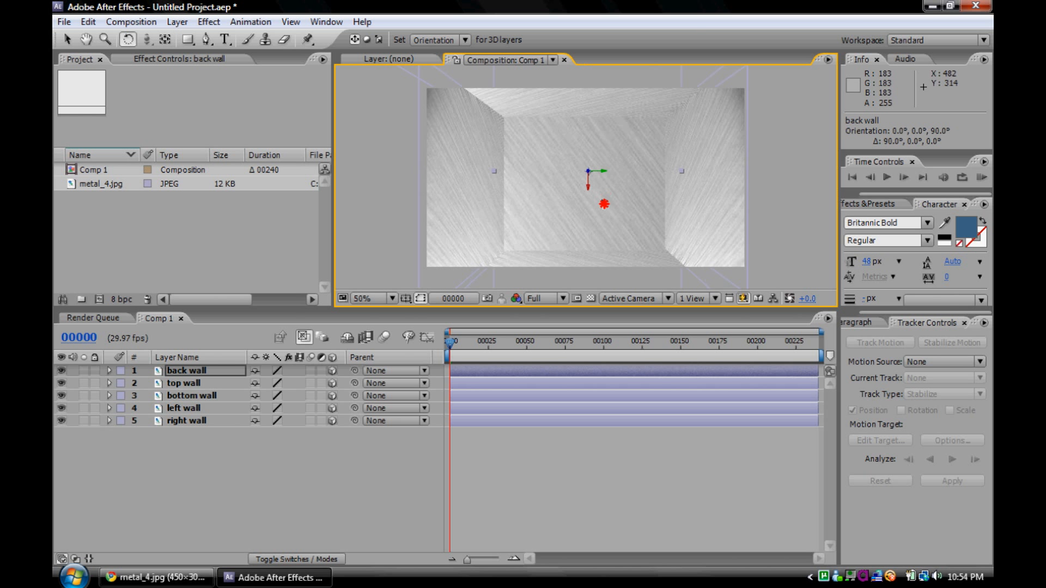
# Push the back wall to the far end of the room and center it at about 416, 240, 692.
pyautogui.click(67, 39)
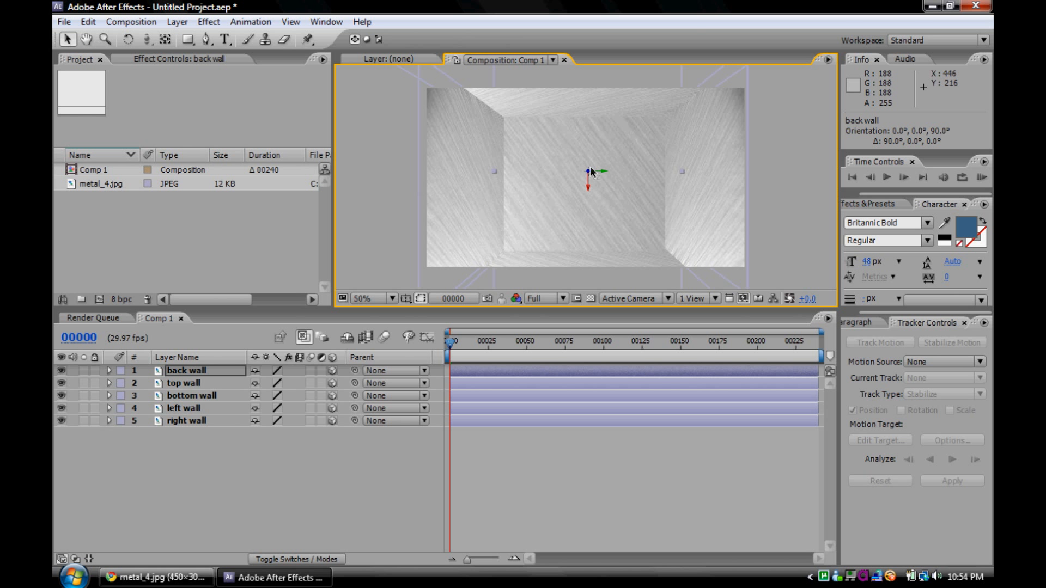
pyautogui.moveTo(587, 171); pyautogui.dragTo(532, 355)
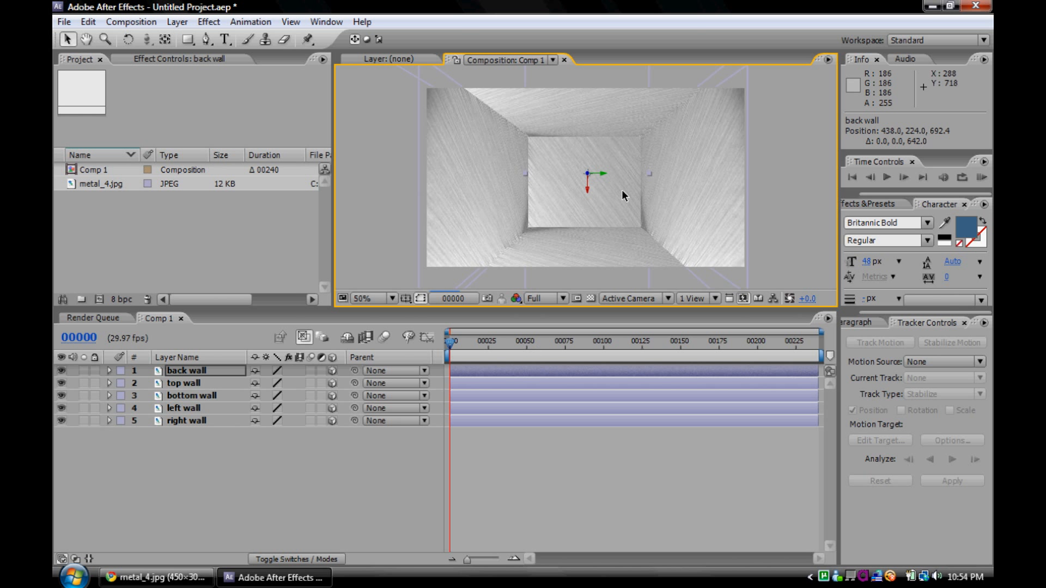
pyautogui.moveTo(615, 201); pyautogui.dragTo(610, 208)
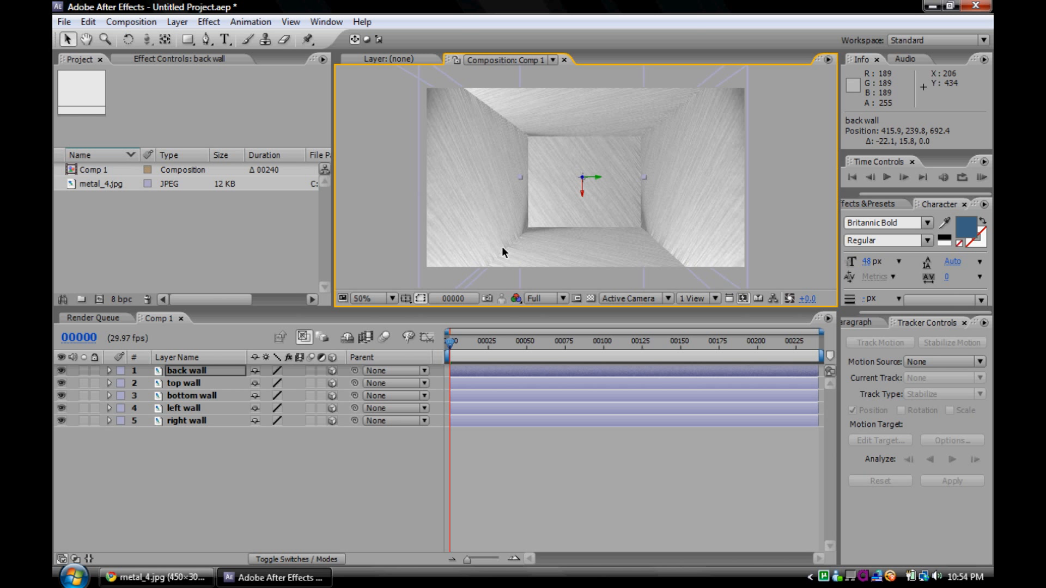
# Add a camera to the composition with the 35mm preset.
pyautogui.click(178, 23)
pyautogui.moveTo(273, 35)
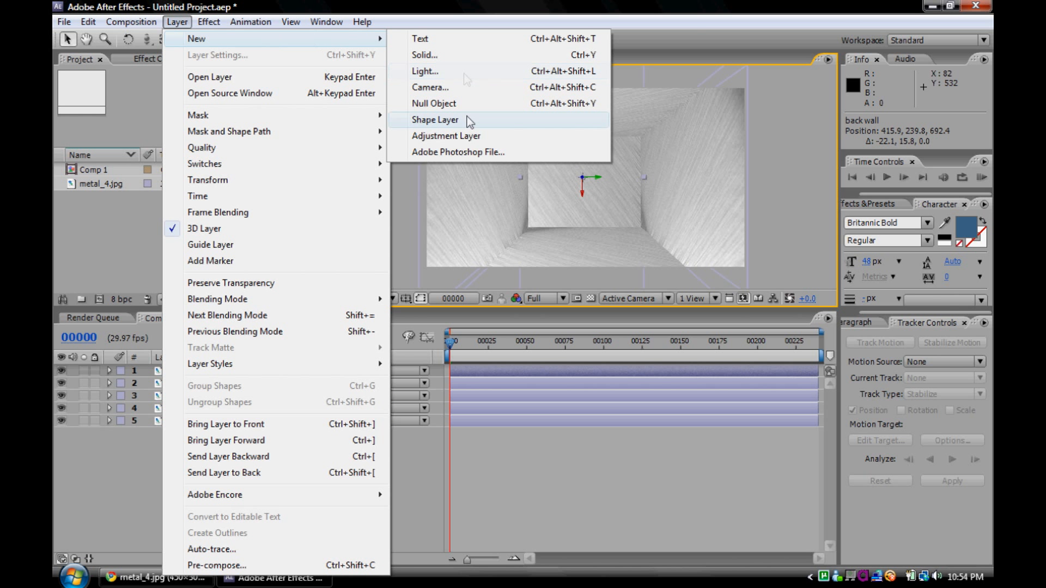
pyautogui.click(436, 89)
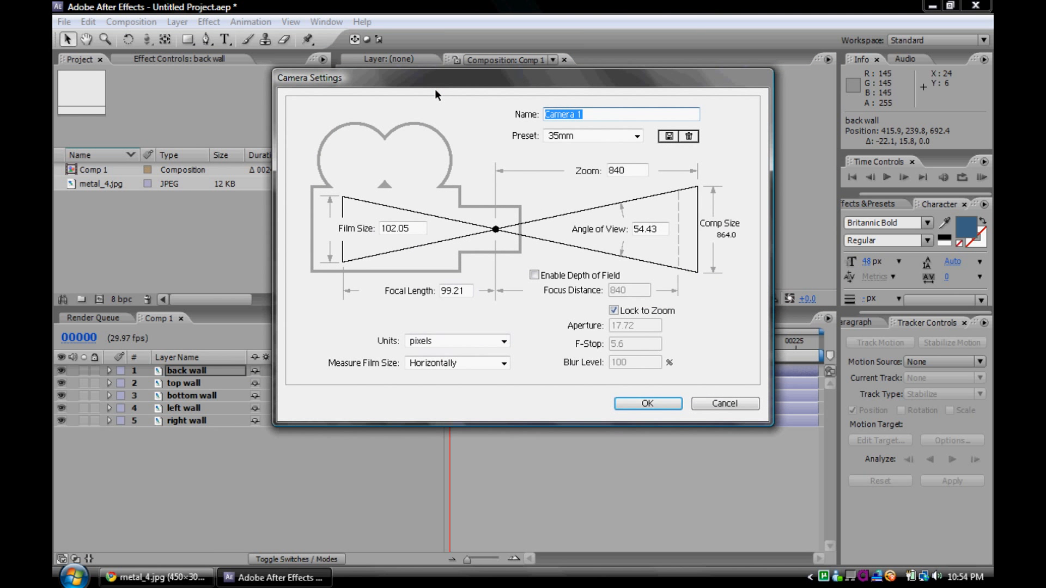
pyautogui.click(635, 404)
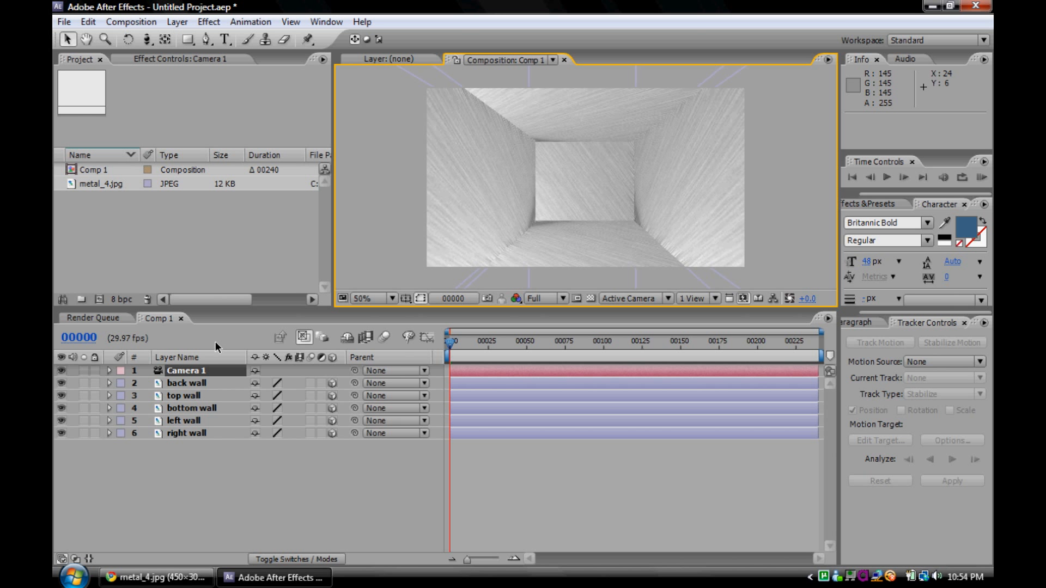
# Dolly the camera in to z about 80 and shift the back wall to about 439, 243, 692 to cover the side gap.
pyautogui.click(152, 41)
pyautogui.moveTo(556, 234); pyautogui.dragTo(611, 128)
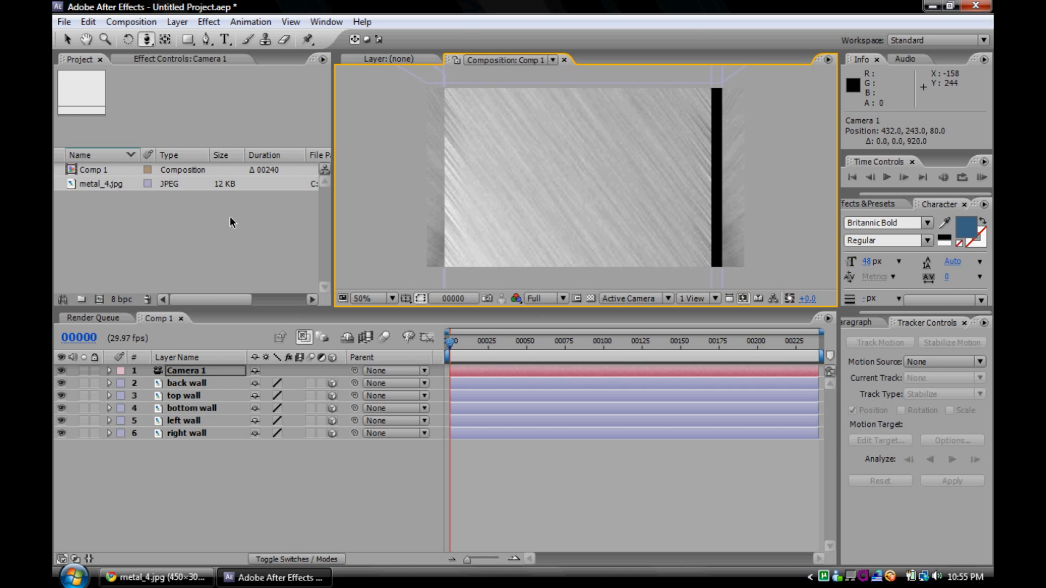
pyautogui.click(67, 39)
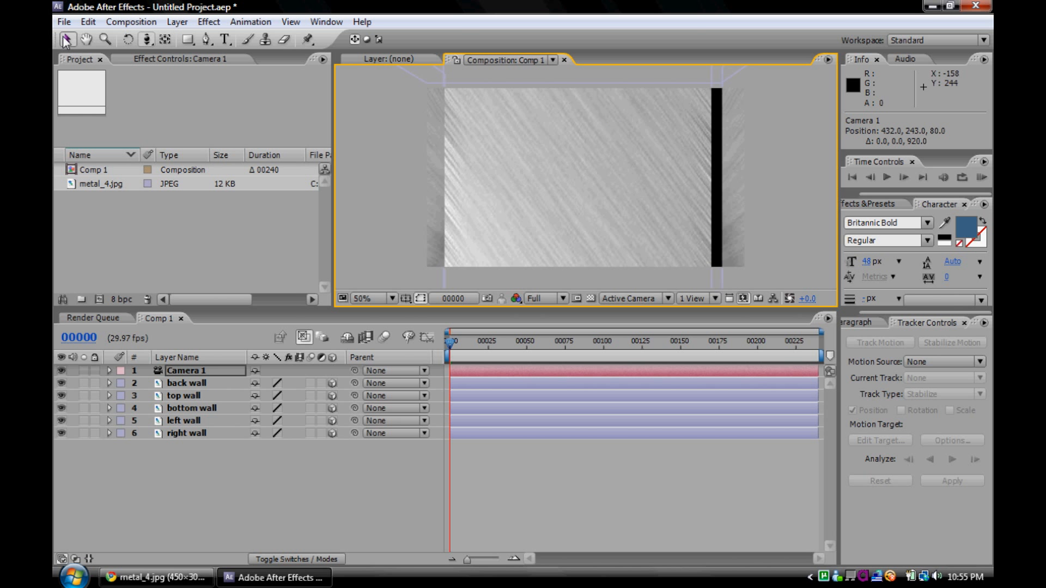
pyautogui.click(568, 190)
pyautogui.moveTo(712, 176)
pyautogui.mouseDown()
pyautogui.moveTo(727, 176)
pyautogui.moveTo(676, 202)
pyautogui.mouseUp()
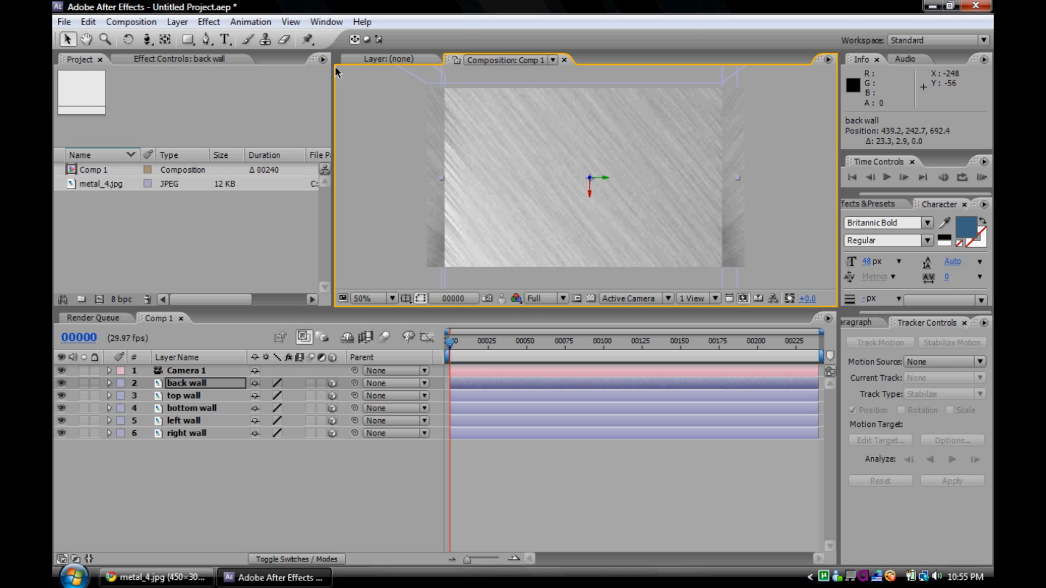
# Dolly the camera back out of the room to z about -1128.
pyautogui.click(148, 43)
pyautogui.moveTo(544, 175); pyautogui.dragTo(535, 391)
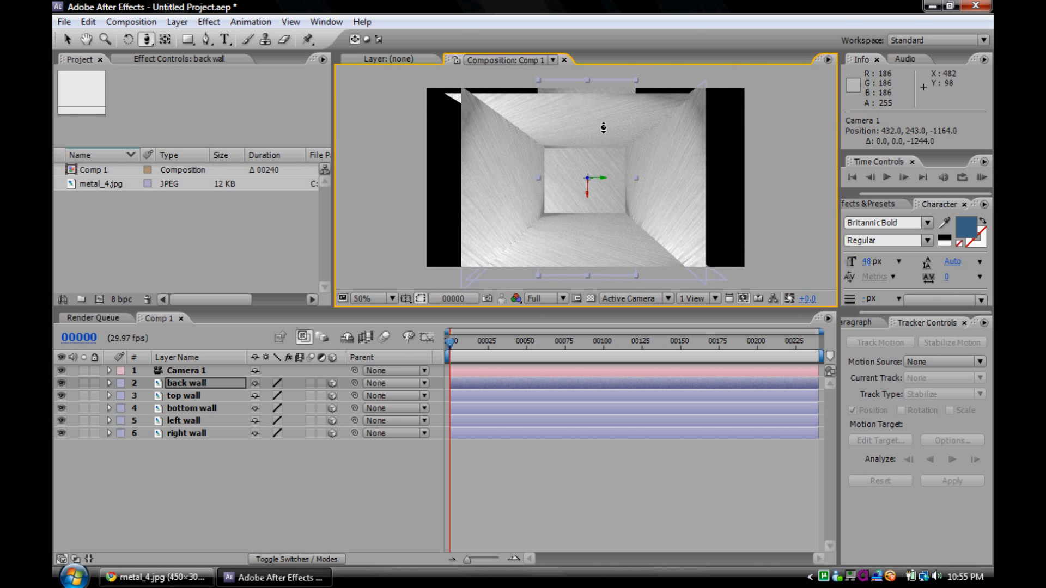
pyautogui.moveTo(574, 224); pyautogui.dragTo(585, 247)
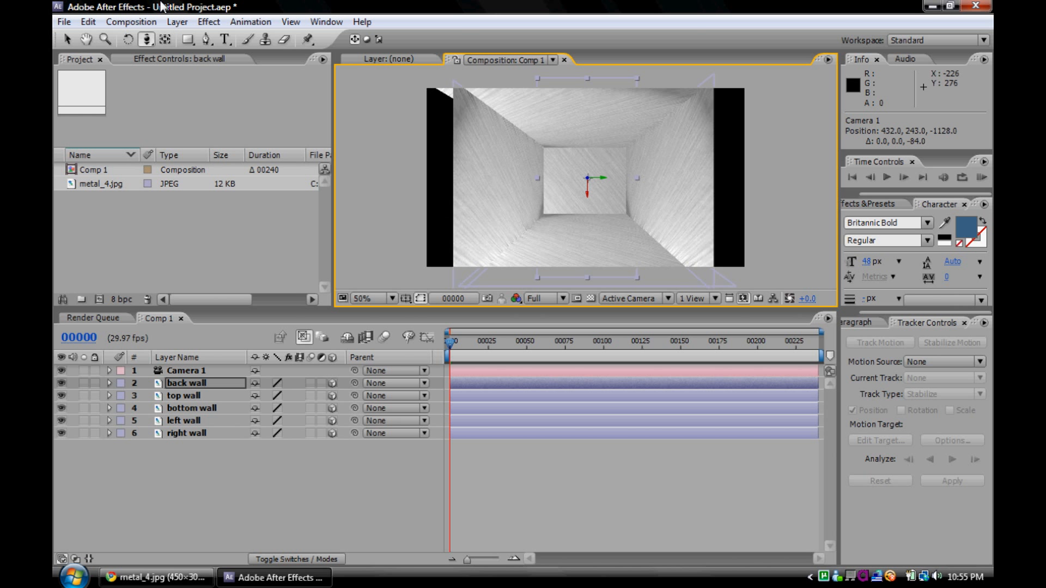
# Apply the Motion Tile effect to the left wall and set its output width to 500.
pyautogui.click(69, 40)
pyautogui.click(468, 179)
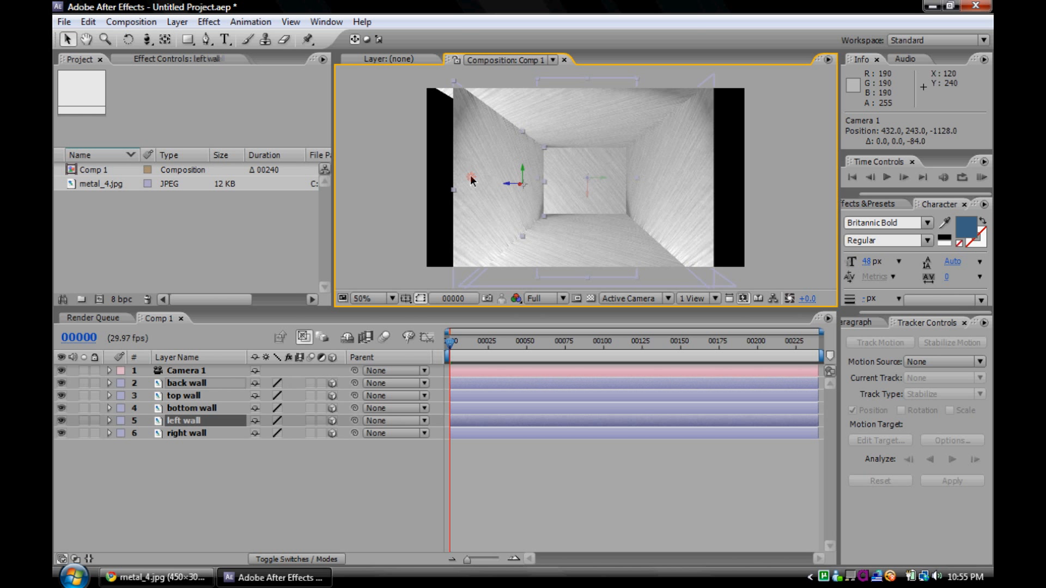
pyautogui.click(209, 22)
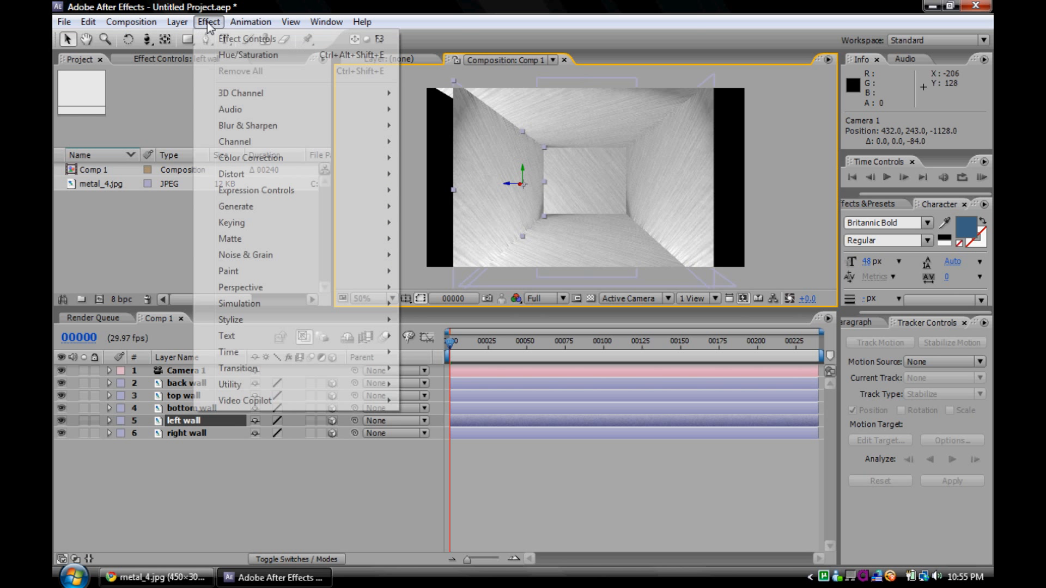
pyautogui.moveTo(332, 323)
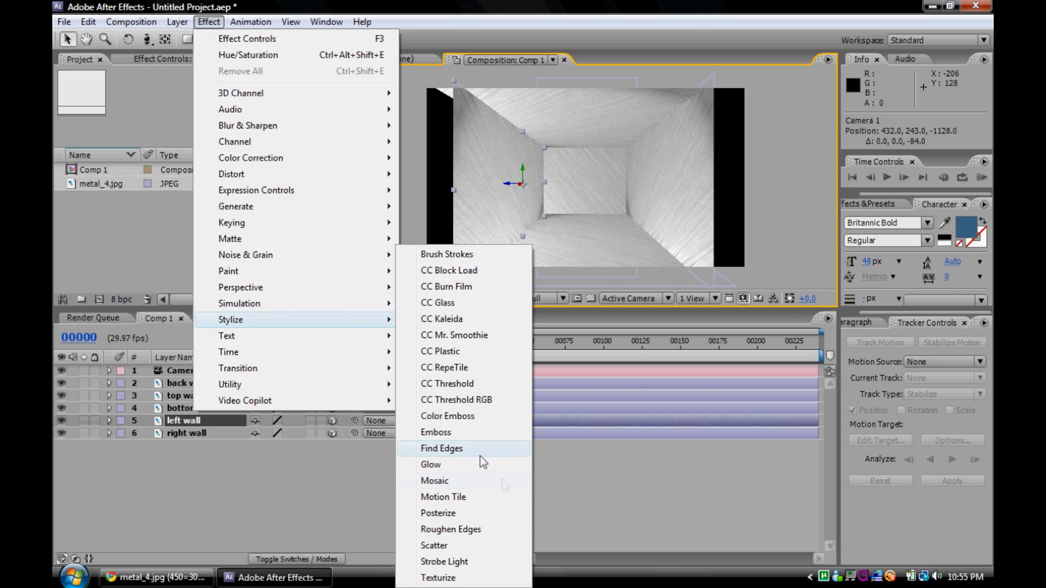
pyautogui.click(473, 500)
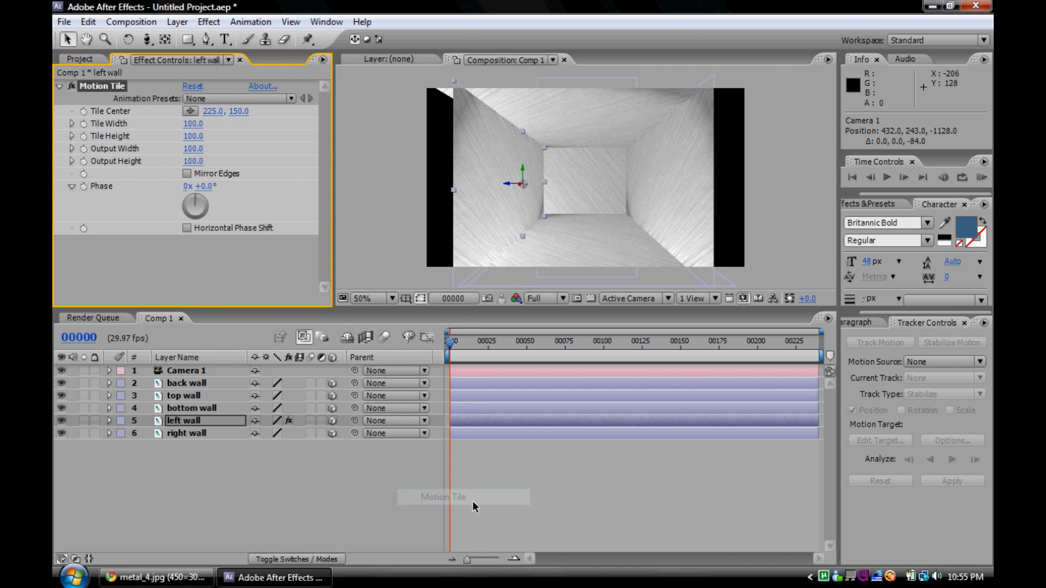
pyautogui.click(194, 149)
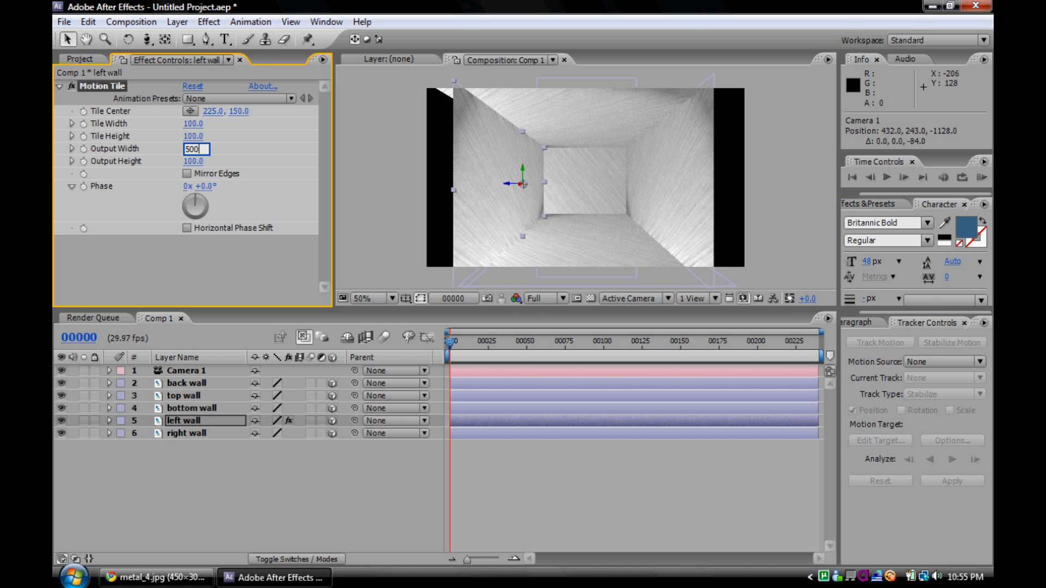
pyautogui.write('500')
pyautogui.press('Return')
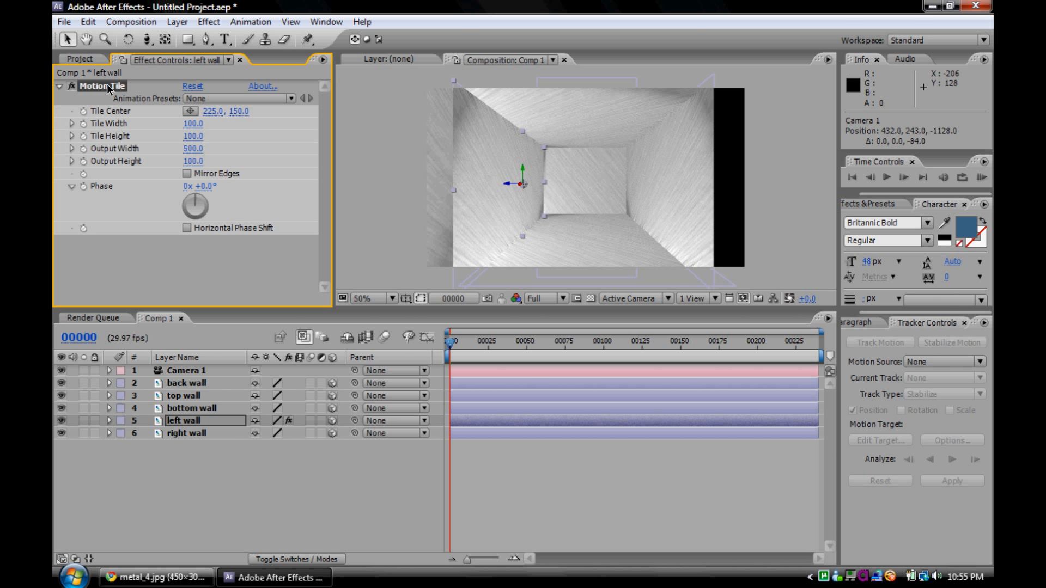
# Copy the left wall's Motion Tile effect and paste it onto the right, bottom and top walls.
pyautogui.click(88, 22)
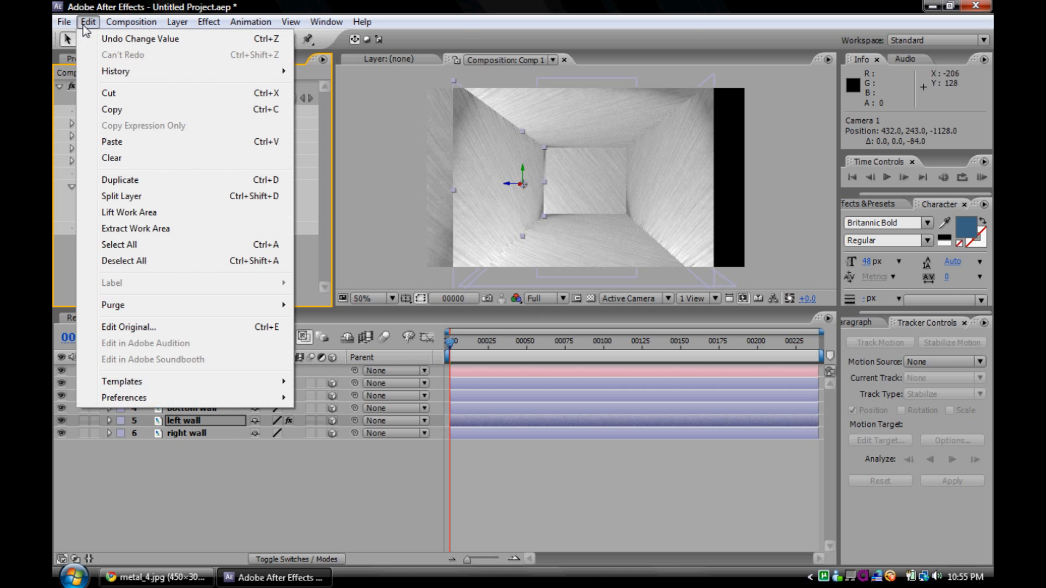
pyautogui.click(113, 111)
pyautogui.click(185, 437)
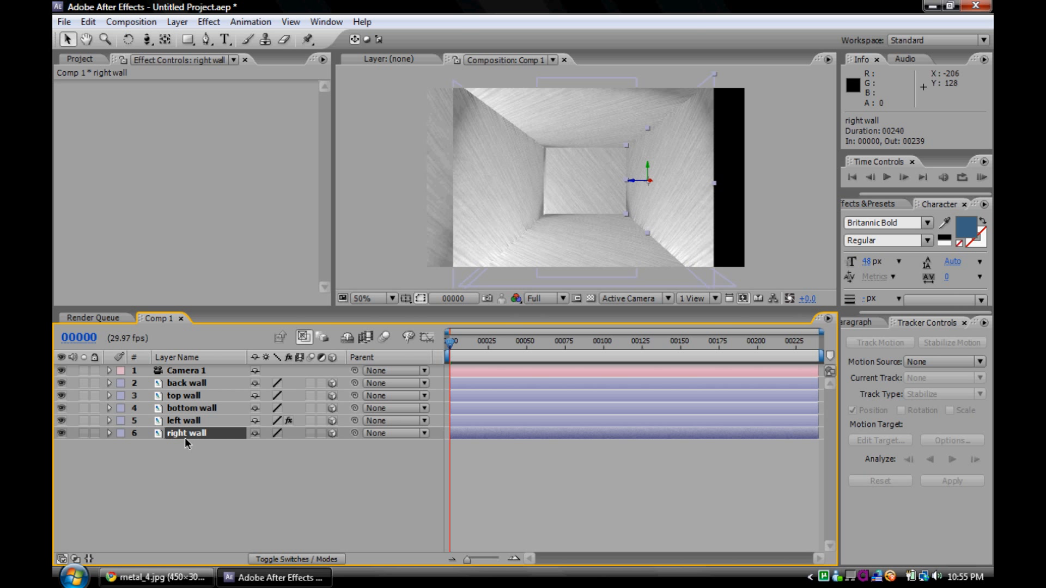
pyautogui.keyDown('ctrl'); pyautogui.click(191, 410); pyautogui.keyUp('ctrl')
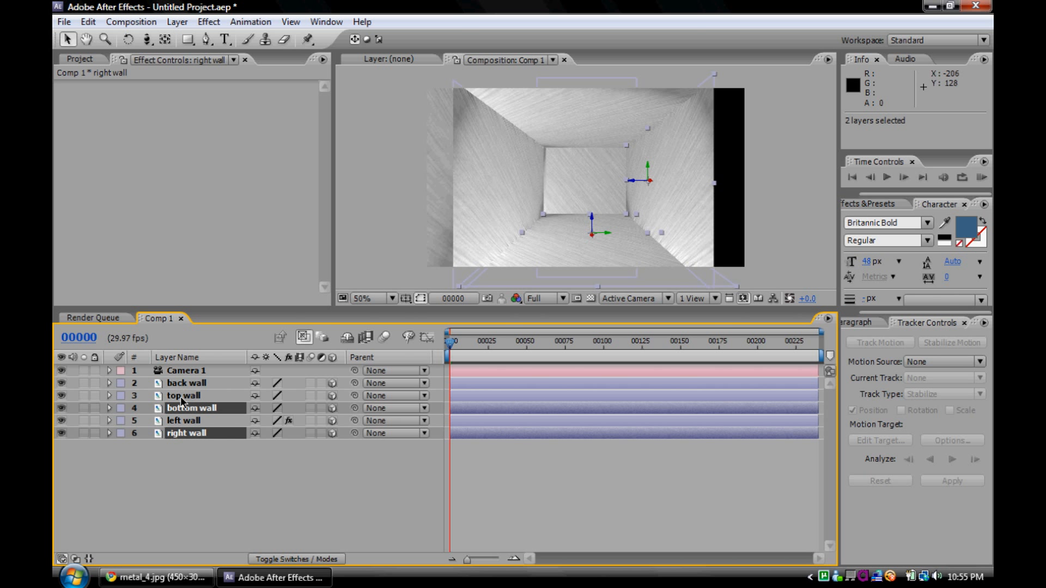
pyautogui.keyDown('ctrl'); pyautogui.click(182, 401); pyautogui.keyUp('ctrl')
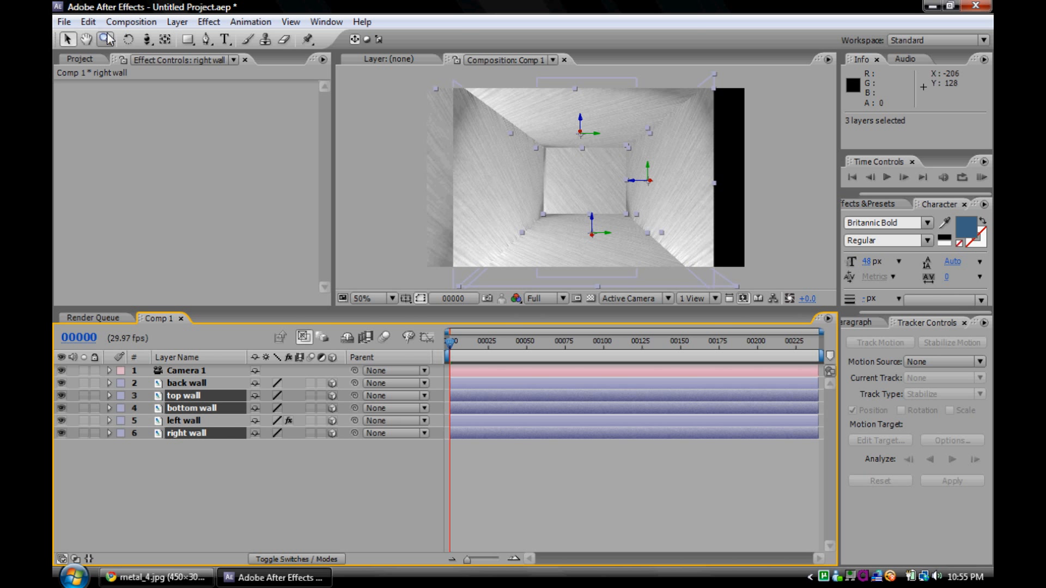
pyautogui.click(88, 21)
pyautogui.click(121, 143)
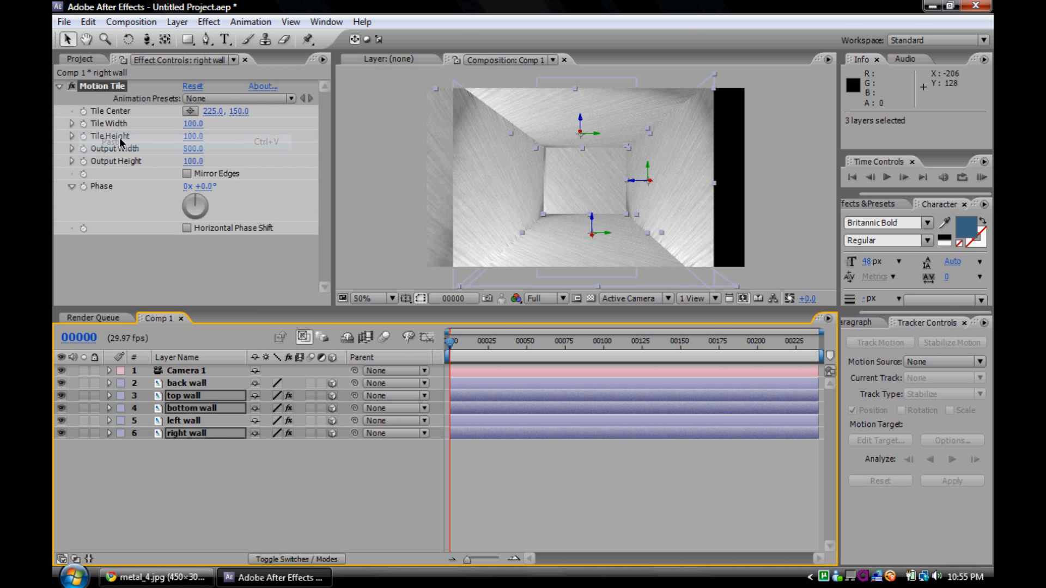
pyautogui.click(307, 484)
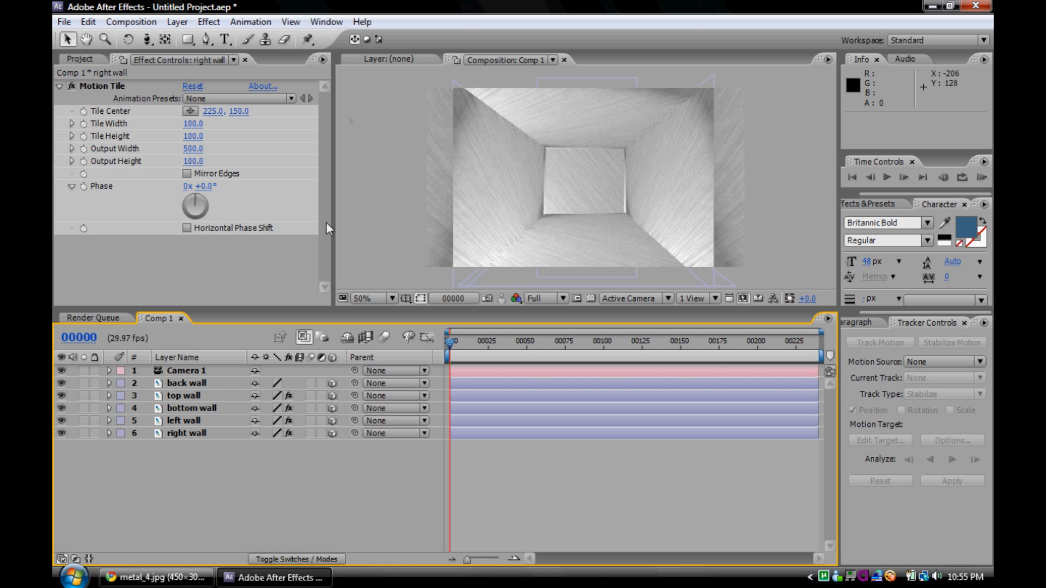
# Dolly the camera in to z about -916 and push the back wall deeper to z about 3862.
pyautogui.click(147, 39)
pyautogui.moveTo(537, 164); pyautogui.dragTo(549, 134)
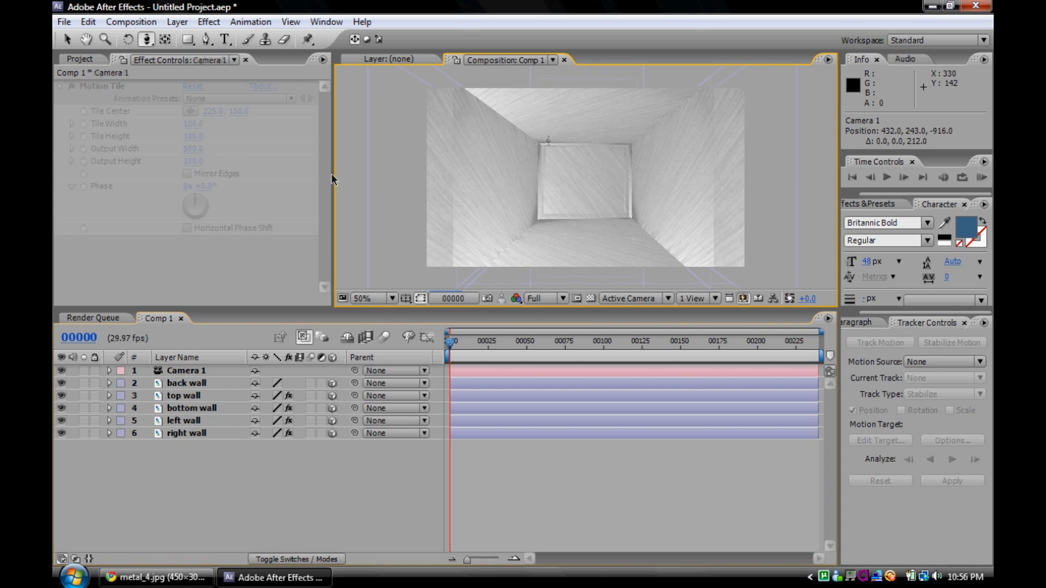
pyautogui.click(69, 40)
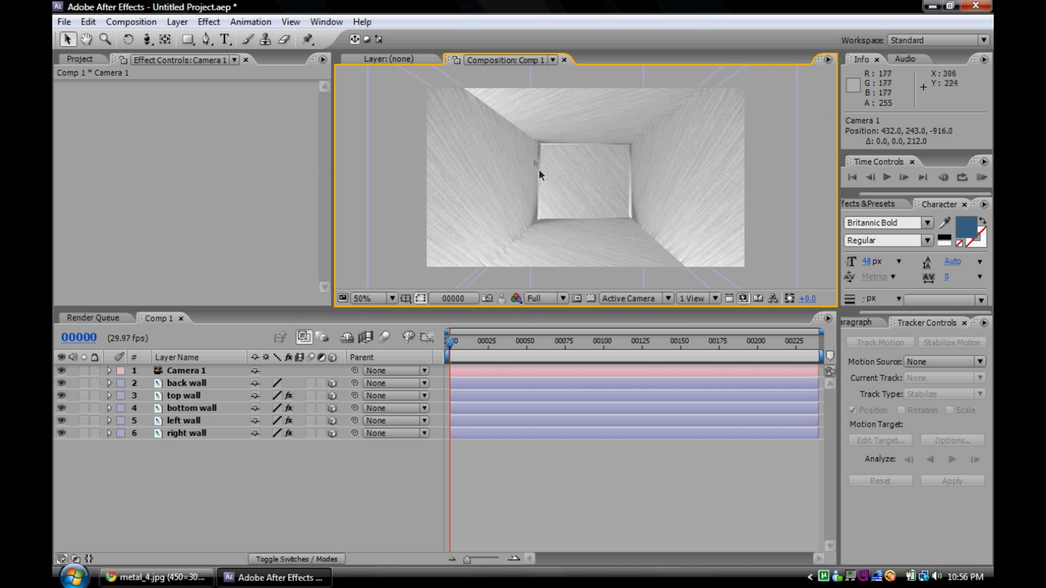
pyautogui.click(607, 195)
pyautogui.moveTo(589, 177); pyautogui.dragTo(333, 586)
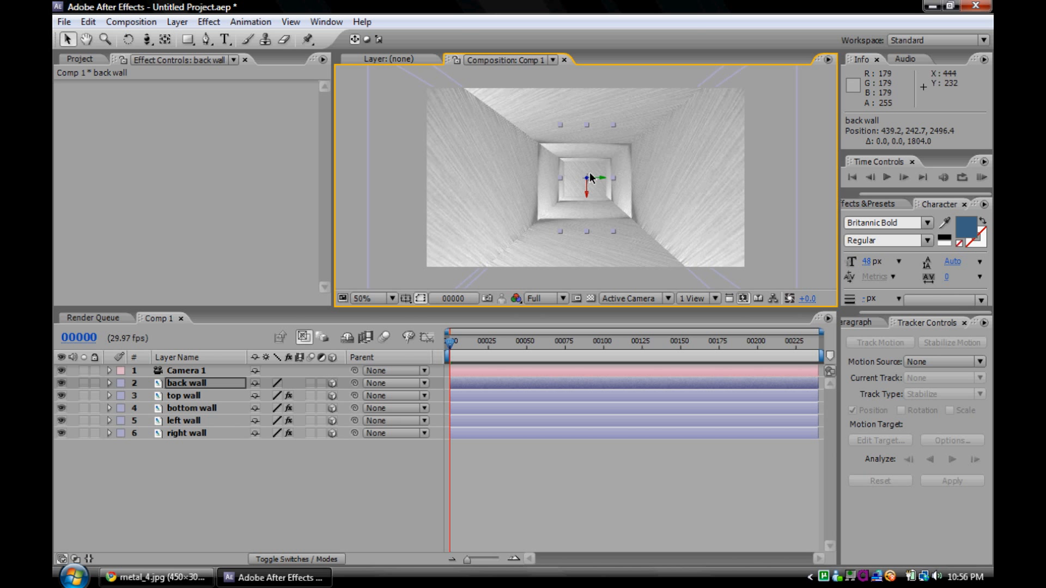
pyautogui.moveTo(591, 180); pyautogui.dragTo(481, 579)
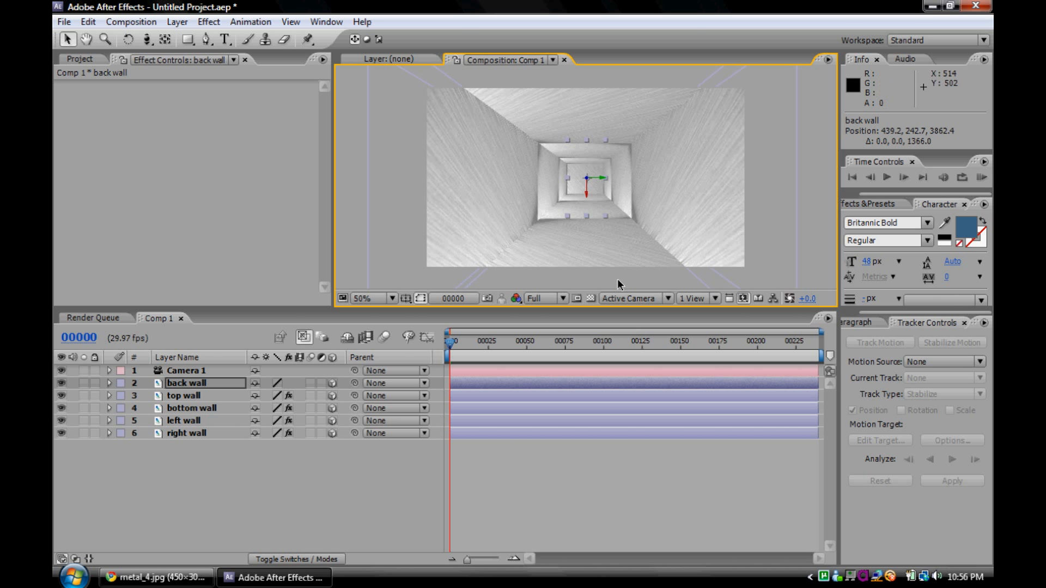
# Dolly the camera back along the extended corridor to z about -2708.
pyautogui.click(147, 39)
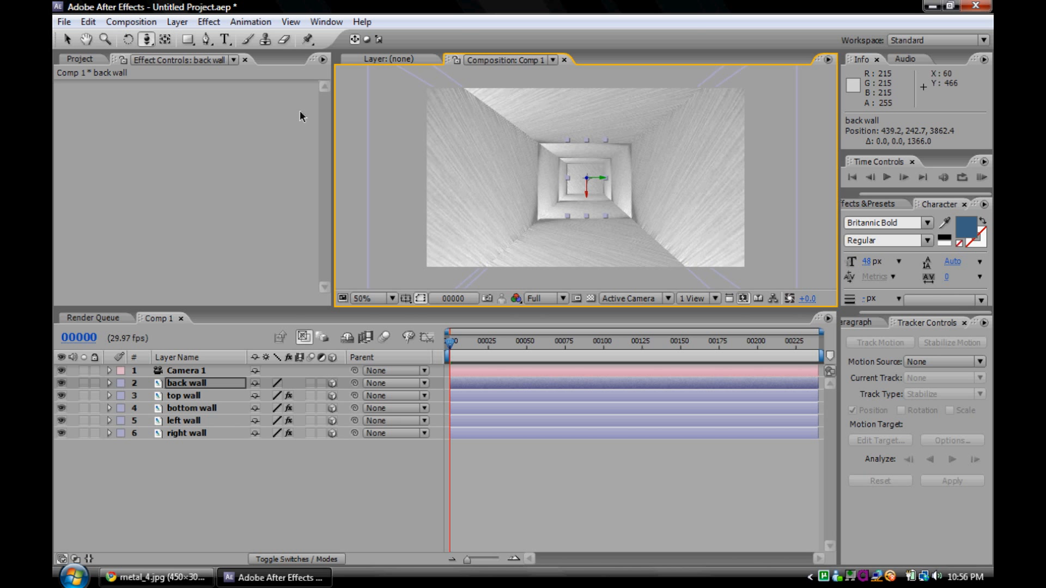
pyautogui.moveTo(463, 247); pyautogui.dragTo(439, 557)
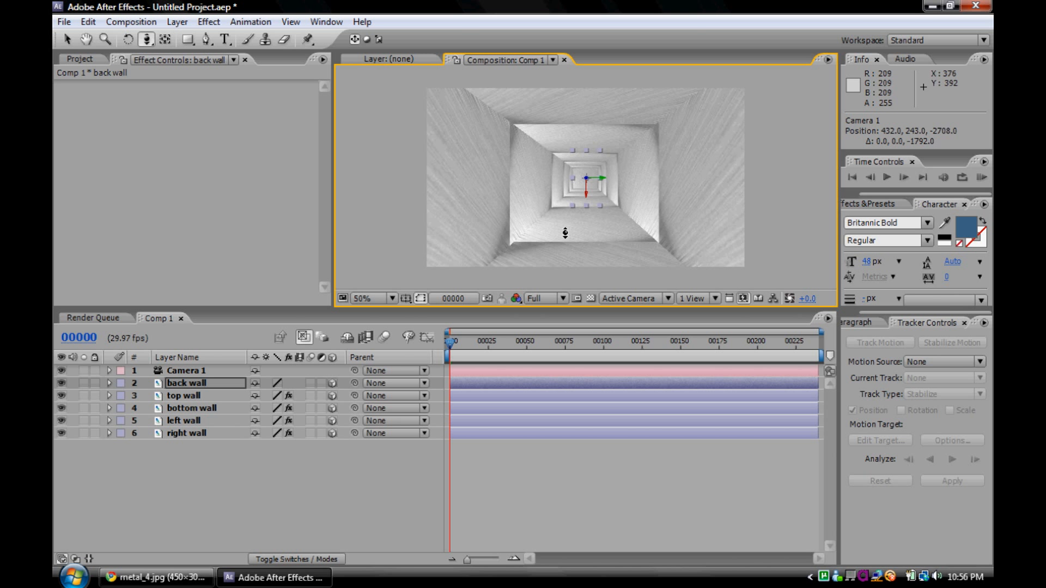
# Add a spot light with 150% intensity, 90° cone angle, 50% cone feather and grey color 979797.
pyautogui.click(179, 23)
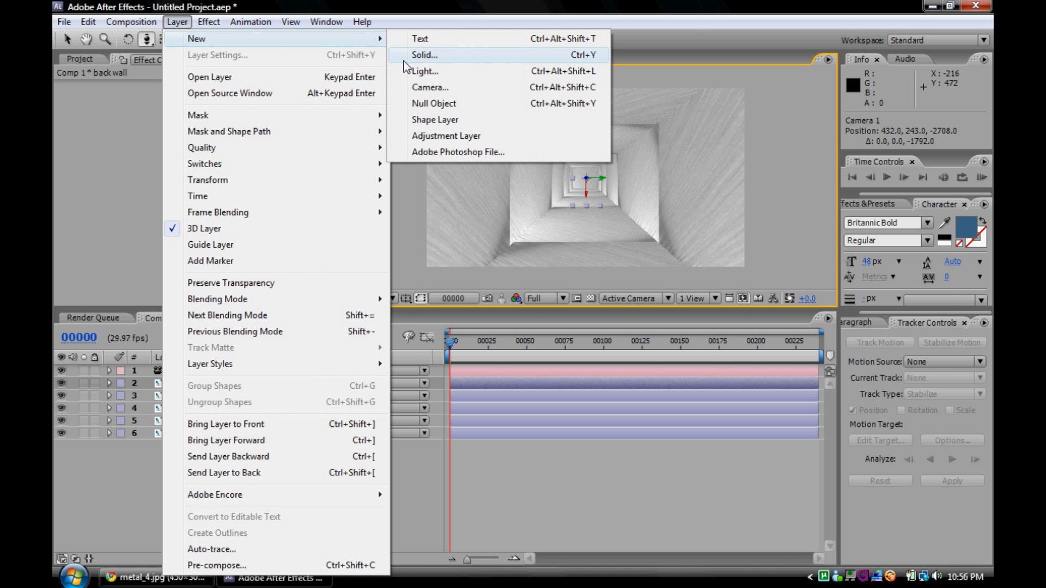
pyautogui.click(436, 80)
pyautogui.doubleClick(282, 188)
pyautogui.write('150')
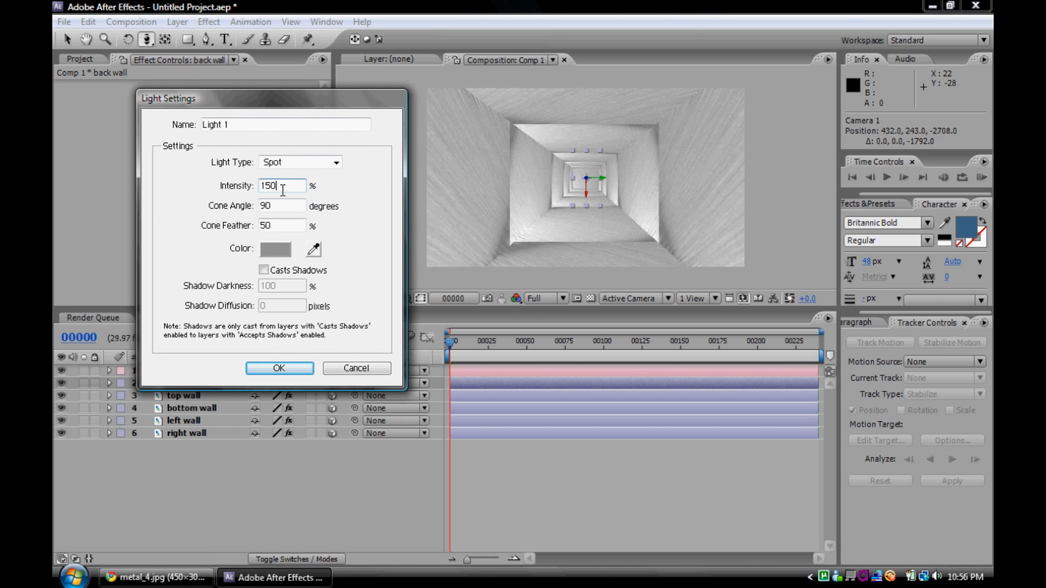
pyautogui.click(278, 249)
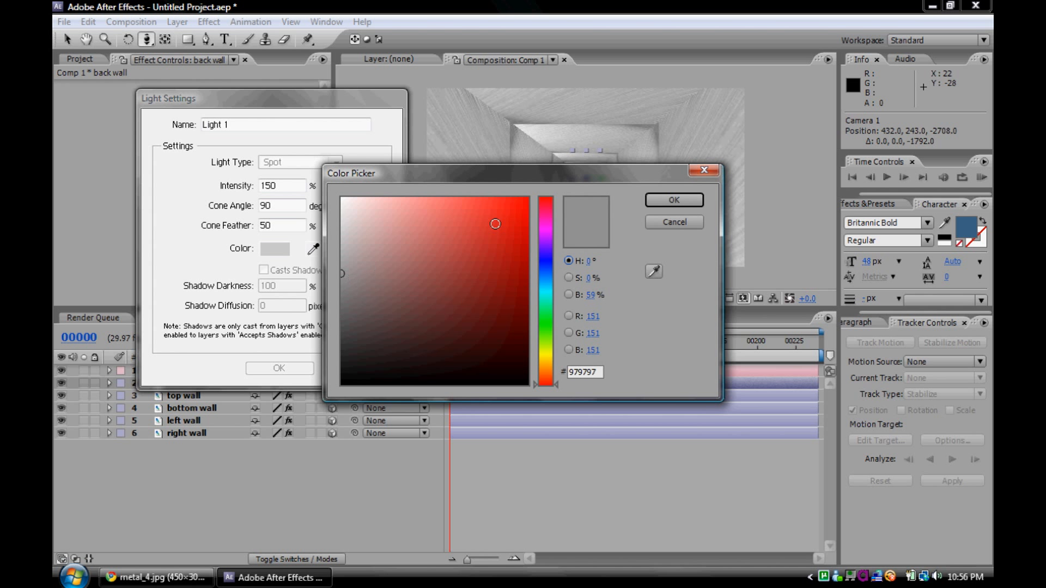
pyautogui.click(662, 200)
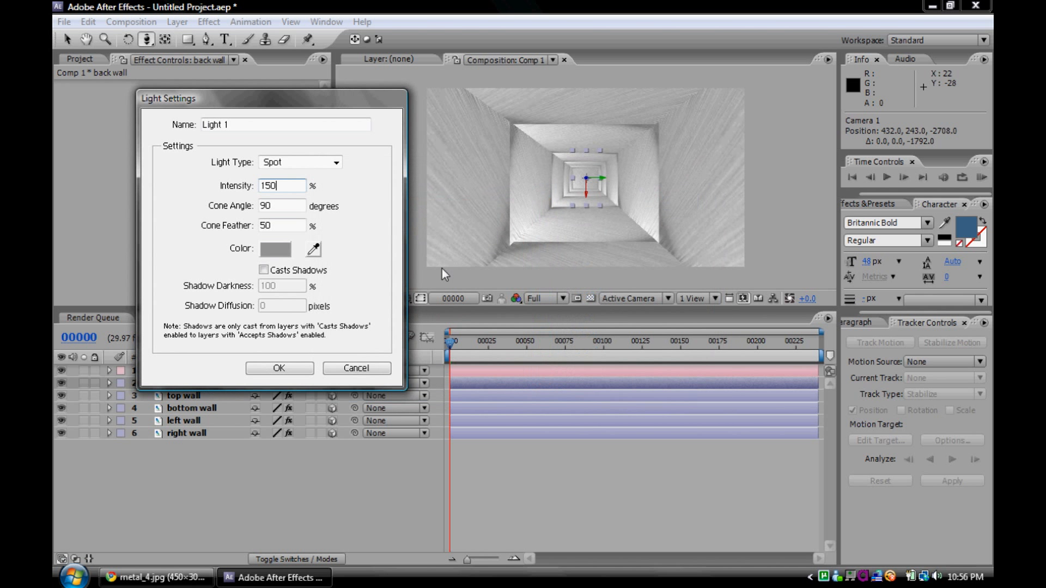
pyautogui.click(301, 371)
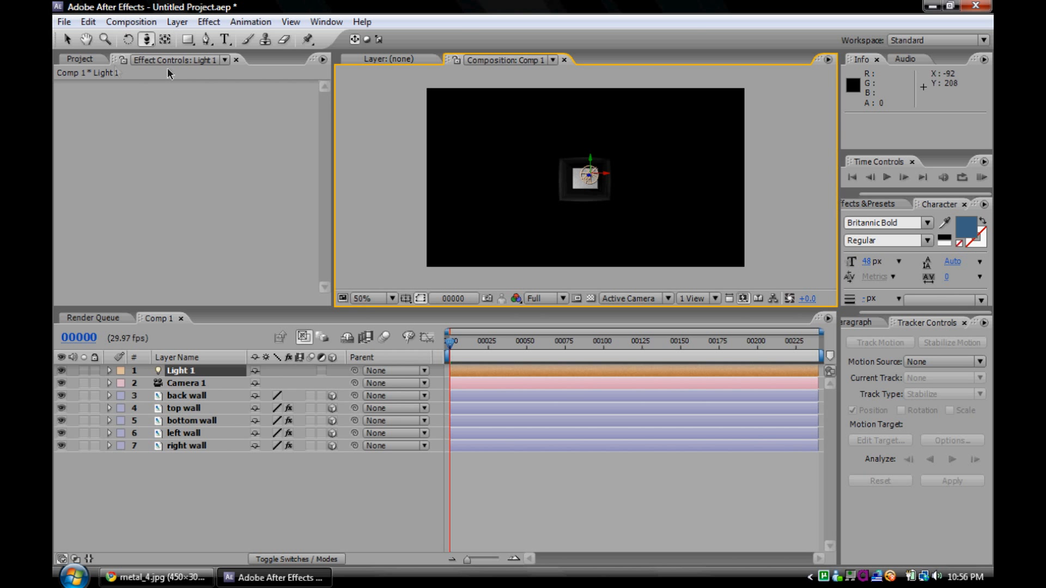
# Move the spot light toward the camera to about 529, 217, -2425 so it shines down the corridor.
pyautogui.click(66, 40)
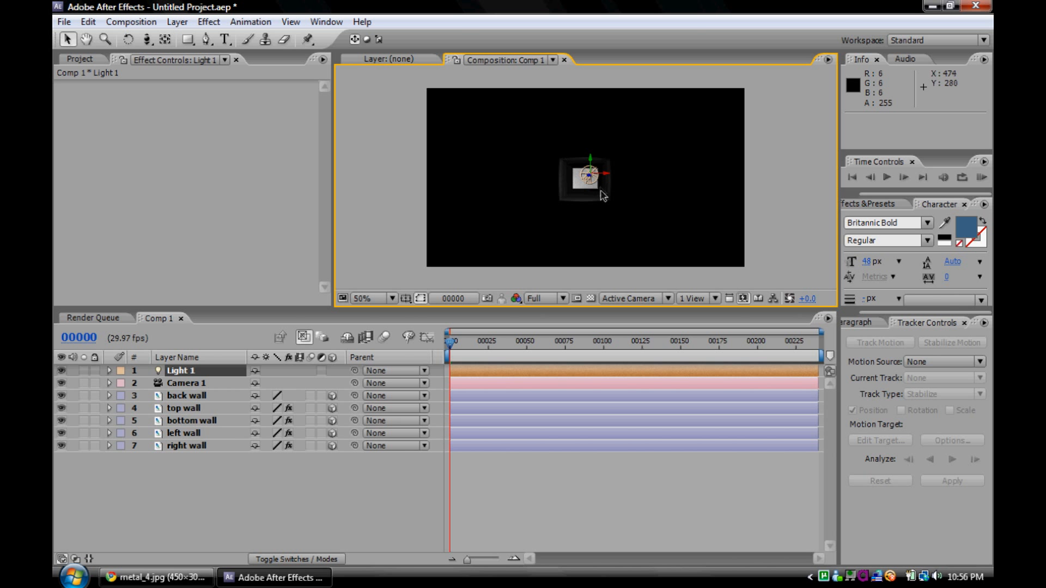
pyautogui.moveTo(590, 180)
pyautogui.mouseDown()
pyautogui.moveTo(488, 530)
pyautogui.moveTo(724, 8)
pyautogui.moveTo(700, 174)
pyautogui.mouseUp()
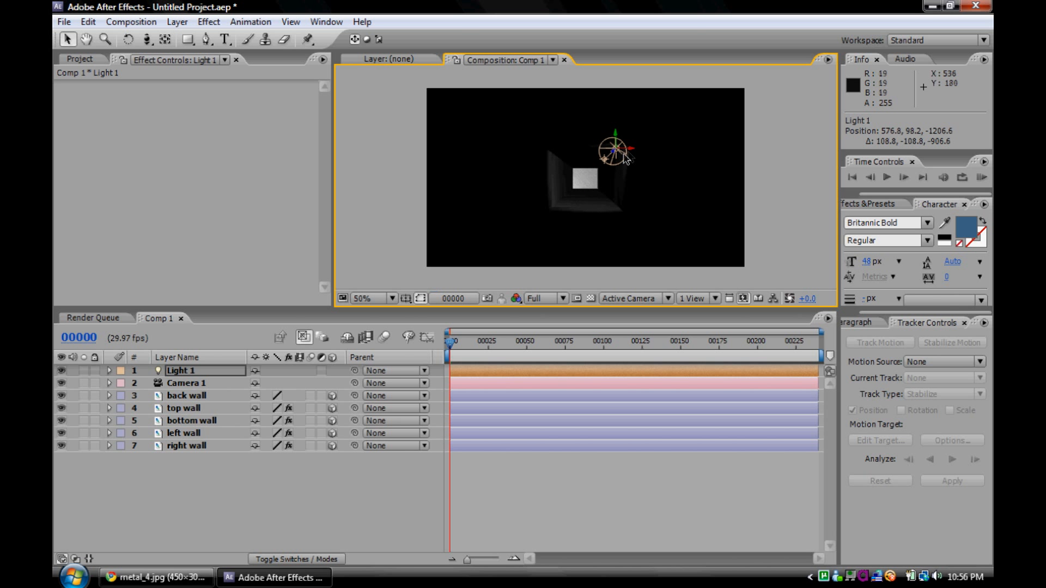
pyautogui.moveTo(617, 155); pyautogui.dragTo(617, 89)
pyautogui.click(600, 136)
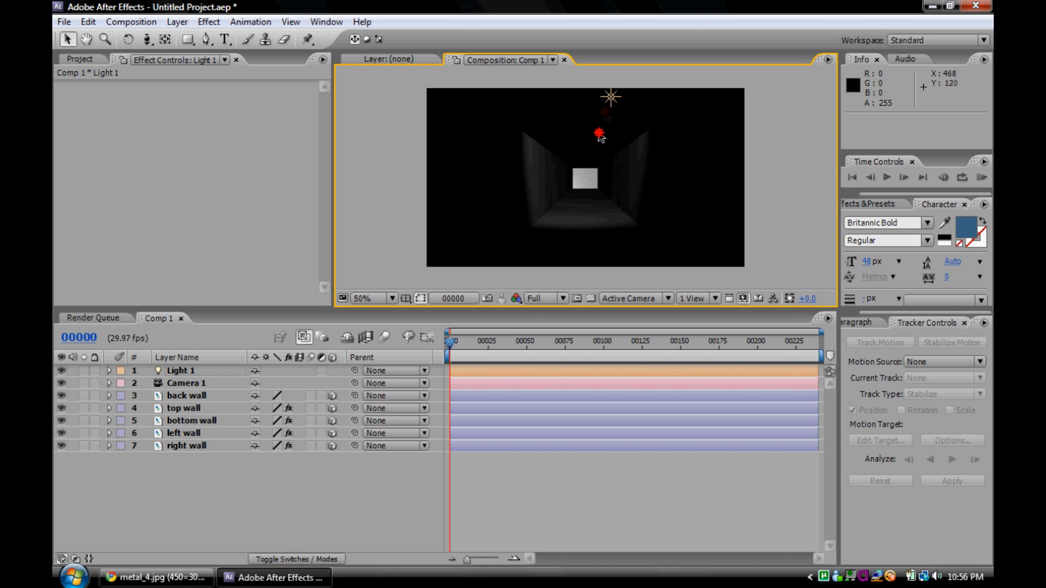
pyautogui.moveTo(611, 97); pyautogui.dragTo(772, 5)
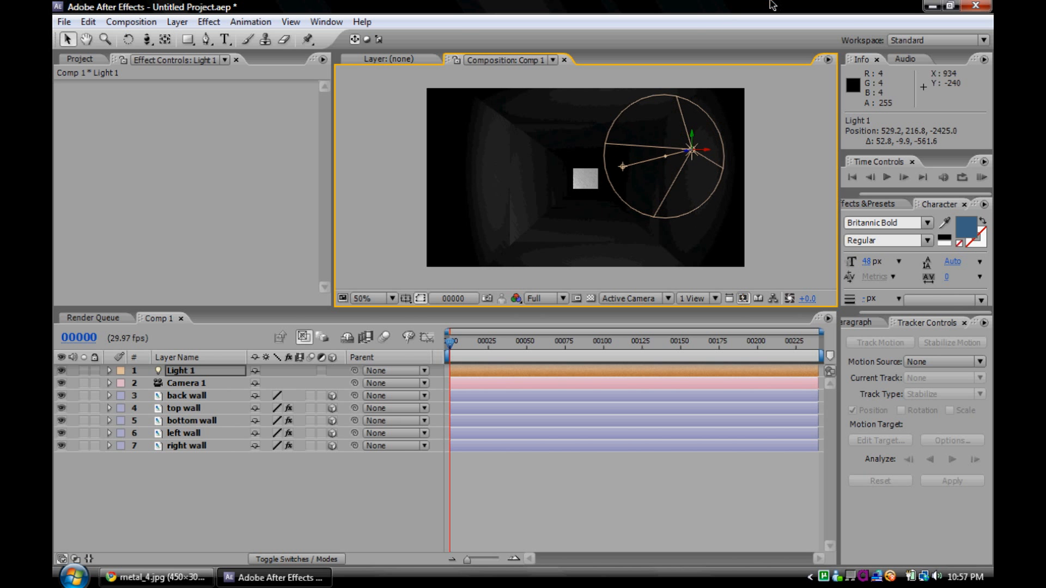
# Shift the spot light's point of interest to about 452, 255, -2125 and darken the back wall with an Exposure effect of -5.50.
pyautogui.moveTo(623, 172); pyautogui.dragTo(597, 185)
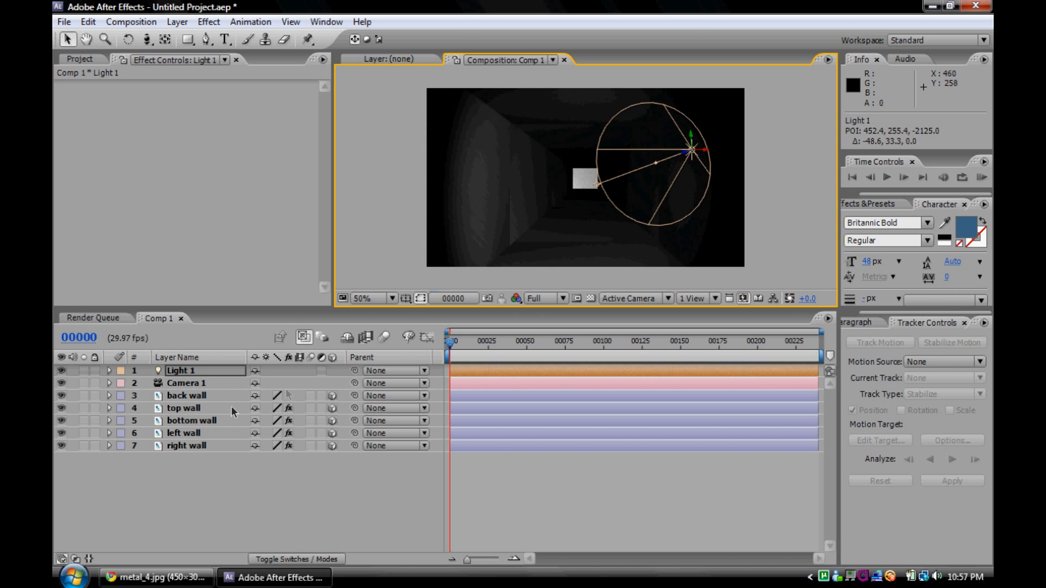
pyautogui.click(200, 398)
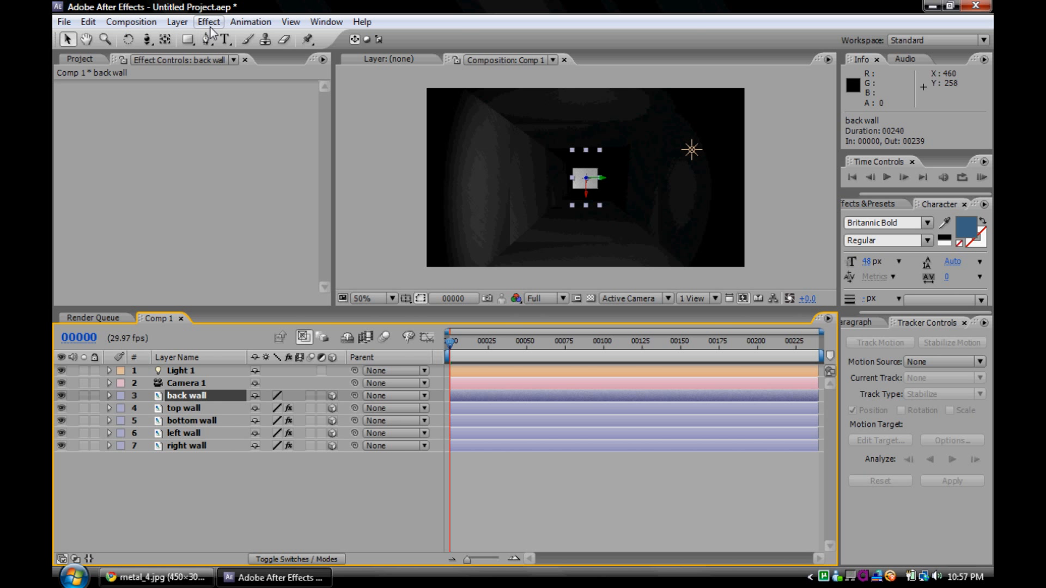
pyautogui.click(210, 26)
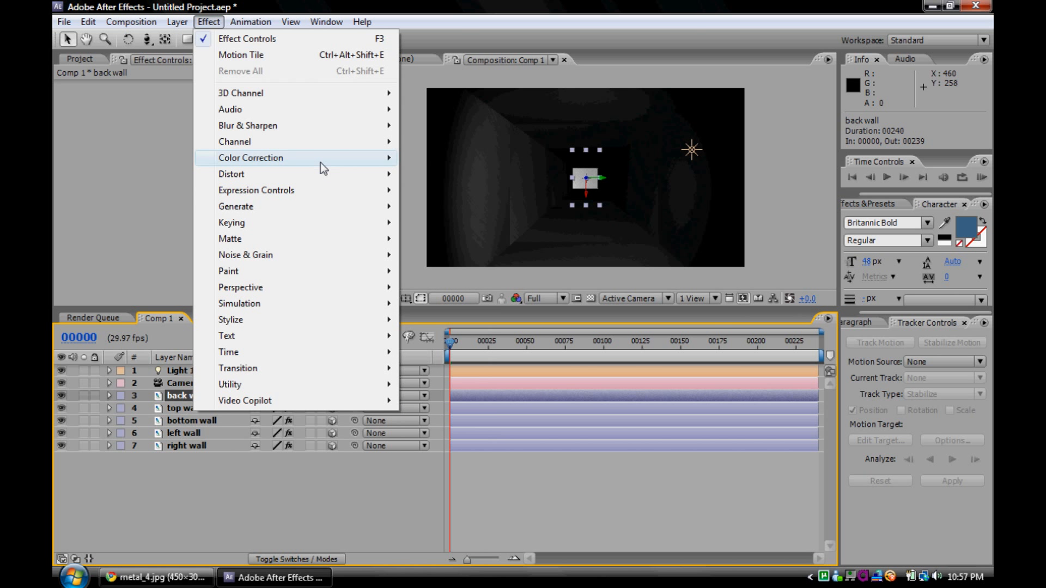
pyautogui.moveTo(320, 158)
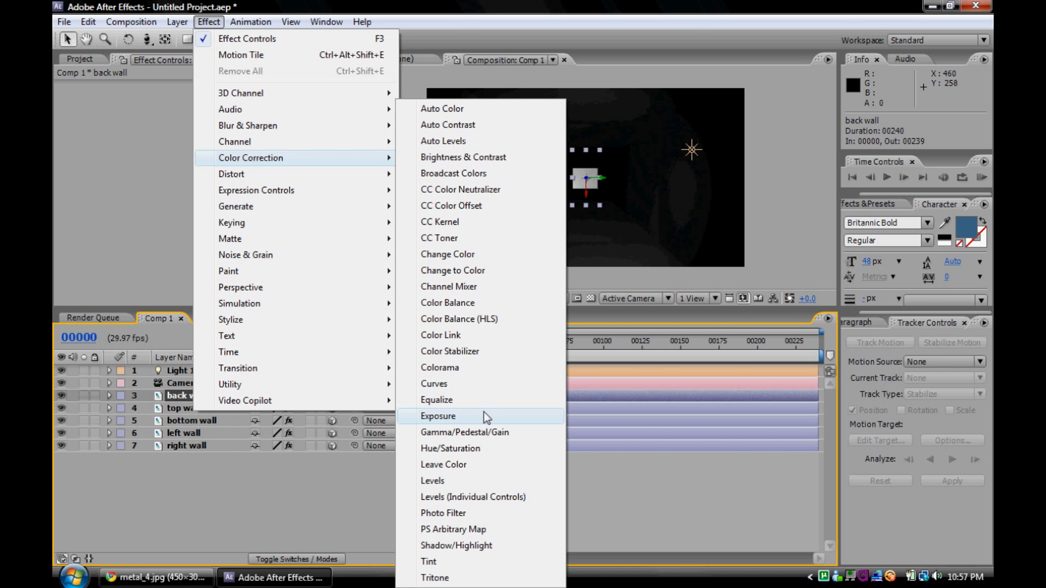
pyautogui.click(483, 416)
pyautogui.moveTo(194, 141); pyautogui.dragTo(177, 144)
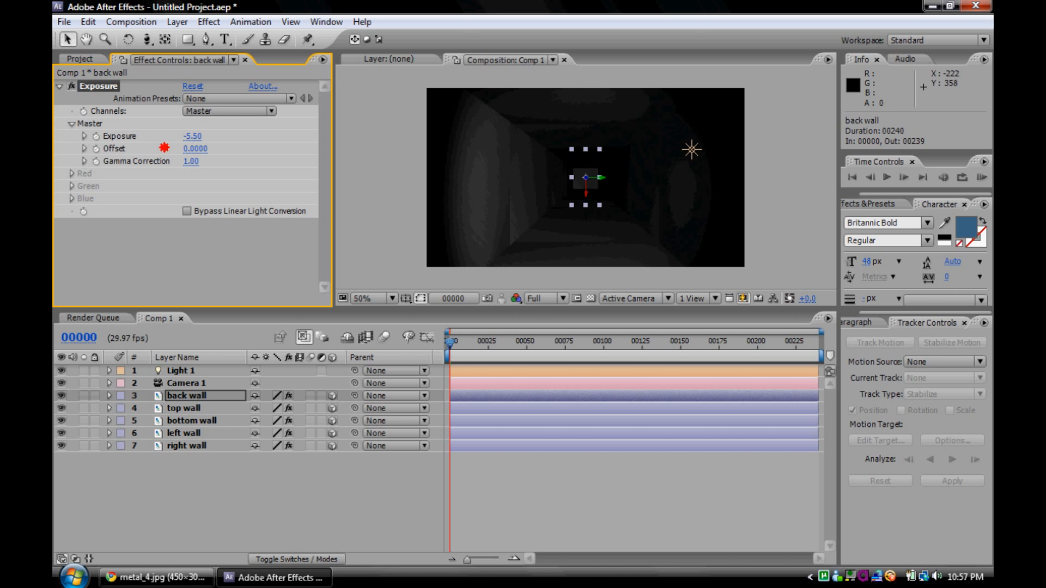
pyautogui.click(334, 473)
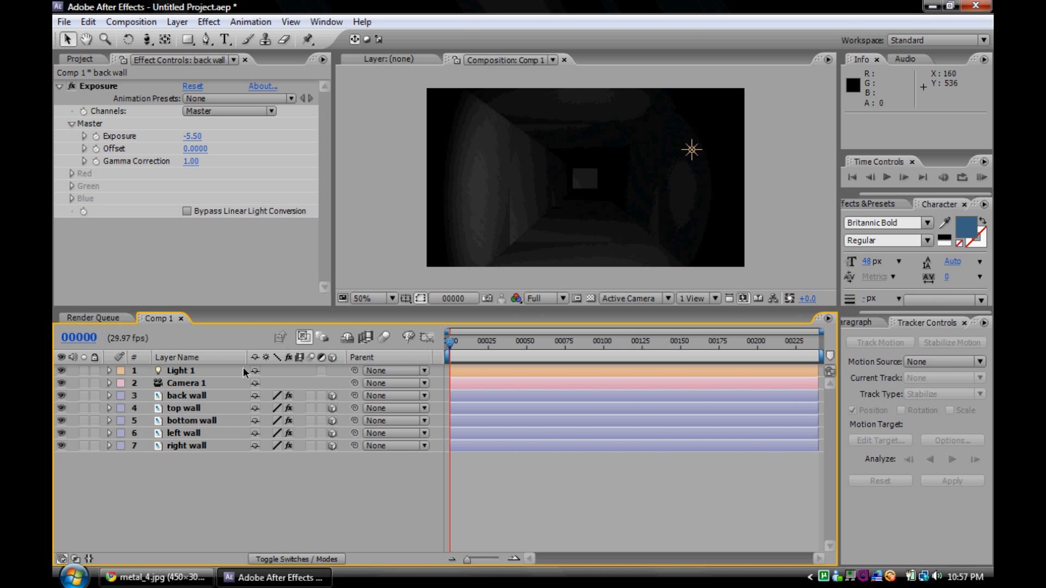
# Add a text layer reading "Pyro Productions" above the light layer and move it to about 256, 260 in the composition.
pyautogui.click(212, 372)
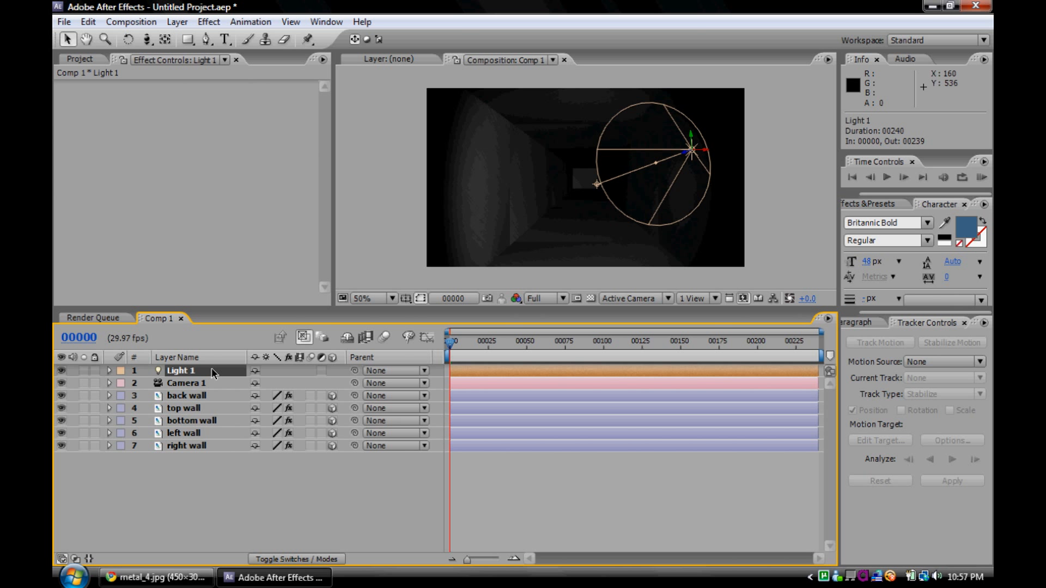
pyautogui.click(225, 39)
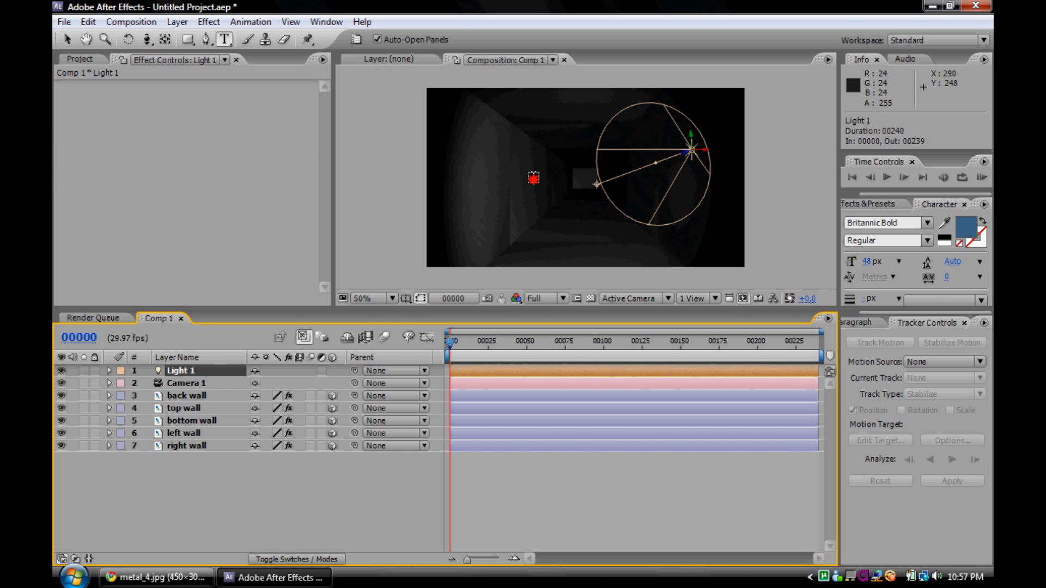
pyautogui.click(533, 178)
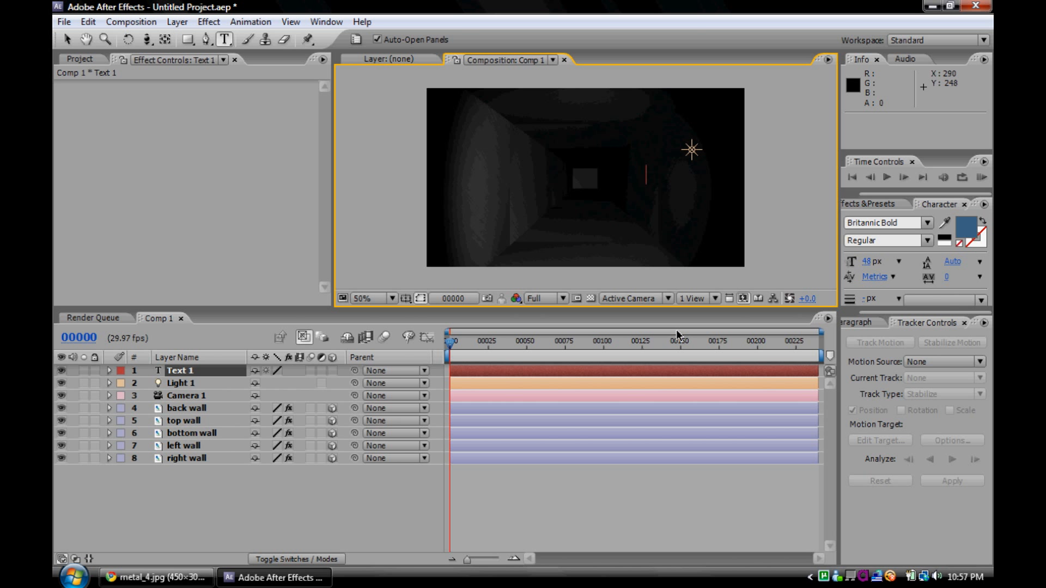
pyautogui.write('Pyro Product')
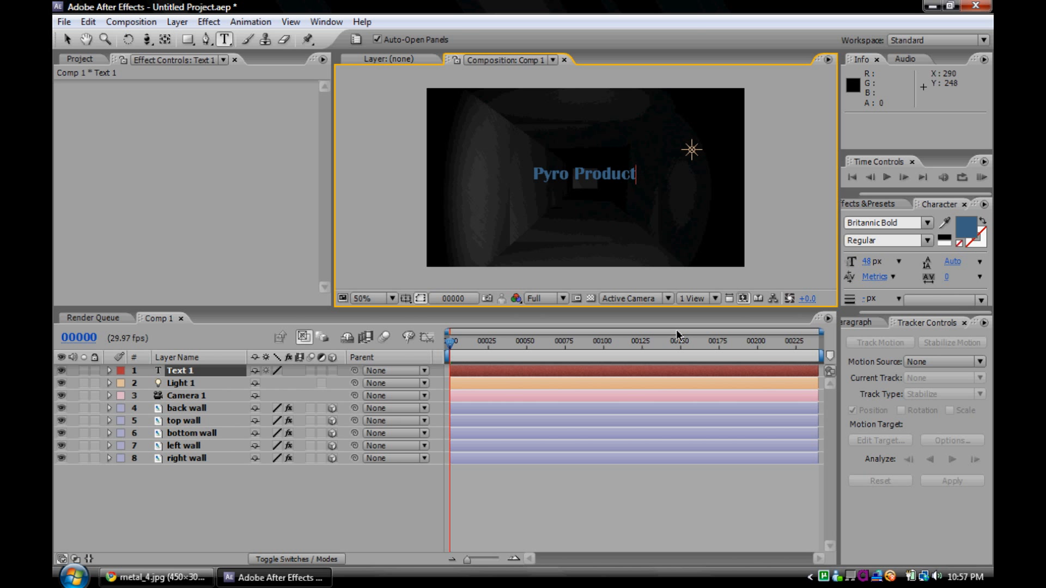
pyautogui.write('ions')
pyautogui.moveTo(695, 230); pyautogui.dragTo(682, 234)
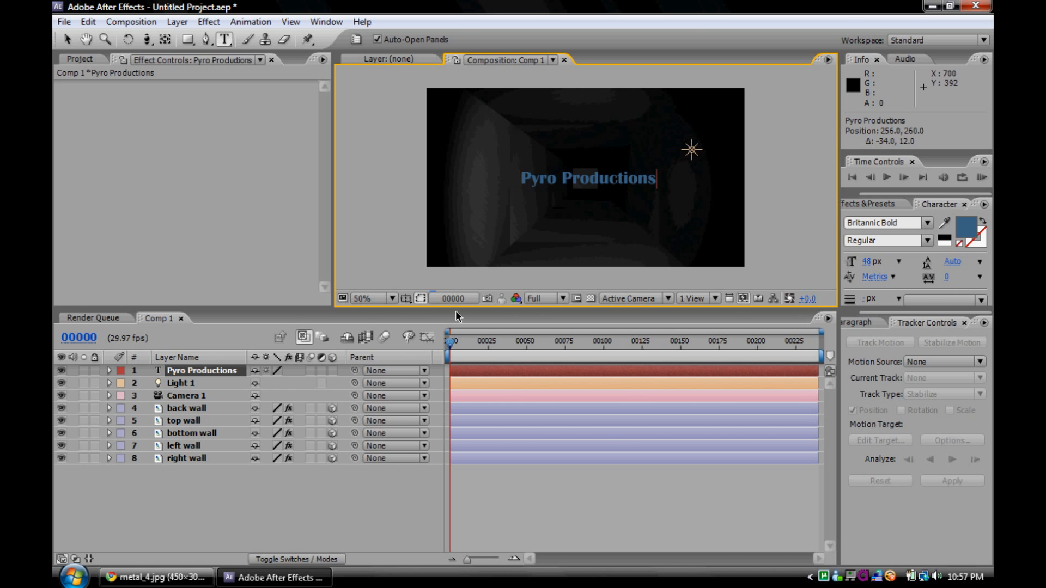
# Make the Pyro Productions text a 3D layer and push it down the corridor to z about 1048.
pyautogui.click(332, 371)
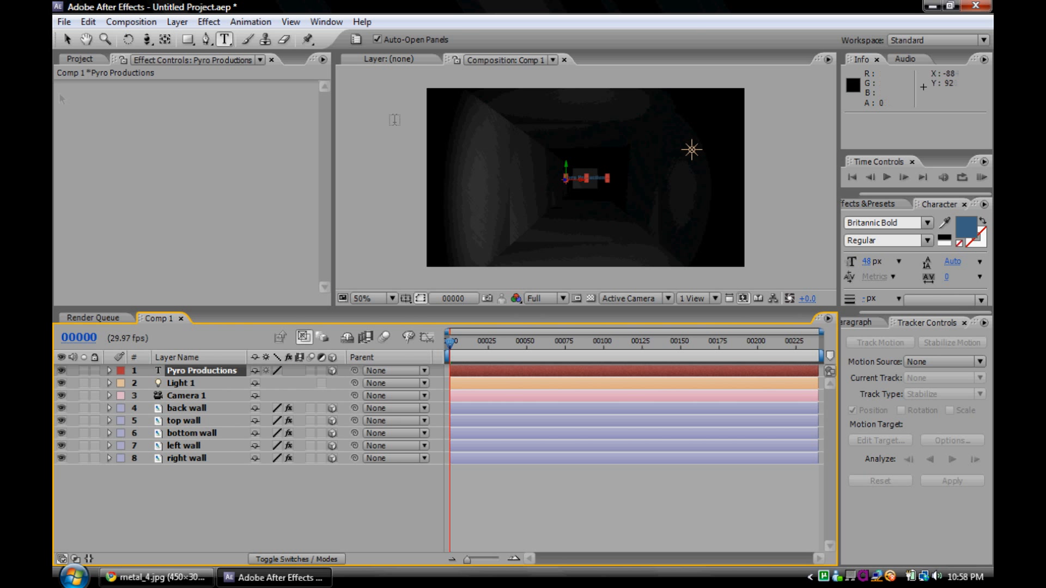
pyautogui.click(66, 40)
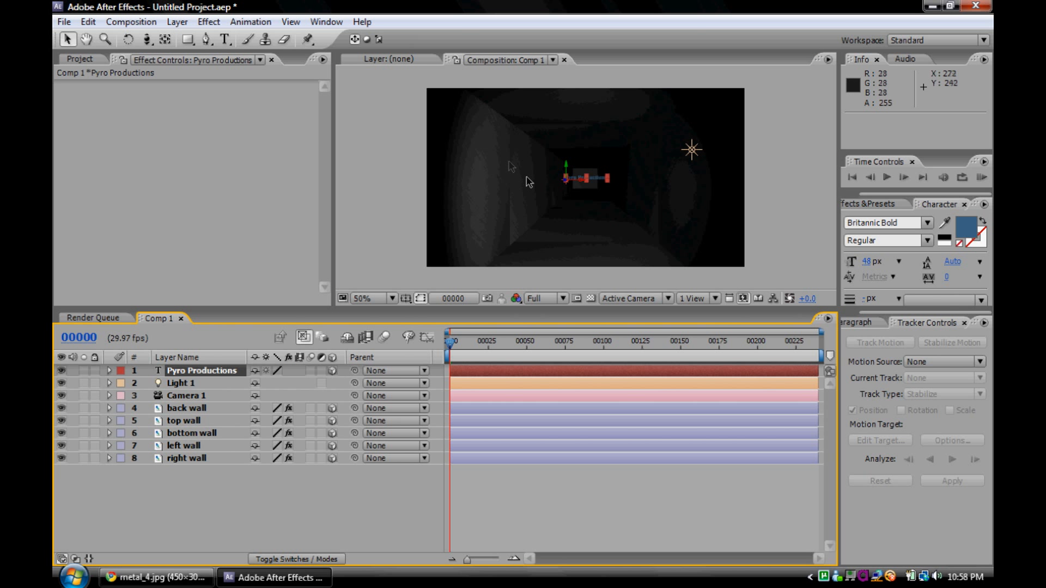
pyautogui.moveTo(569, 188); pyautogui.dragTo(619, 154)
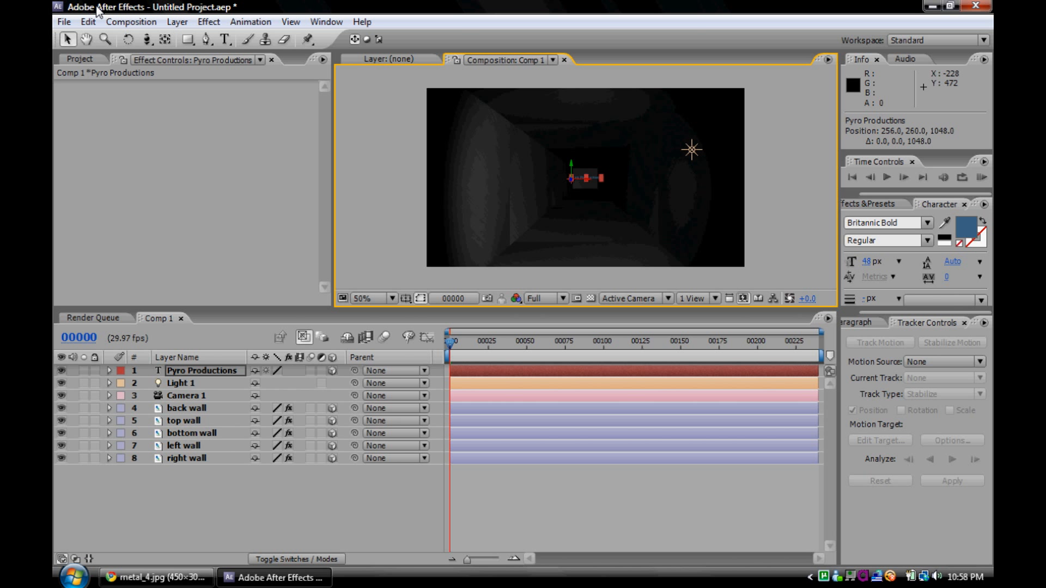
# Apply Hue/Saturation to the text layer with Master Saturation -33 and Master Lightness -1, leaving Colorize off.
pyautogui.click(208, 24)
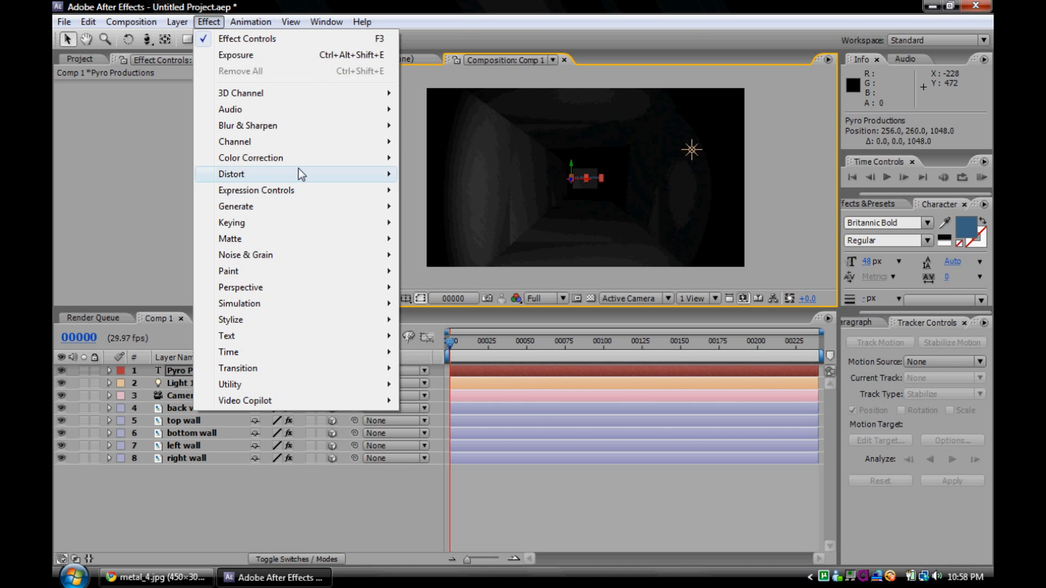
pyautogui.moveTo(301, 157)
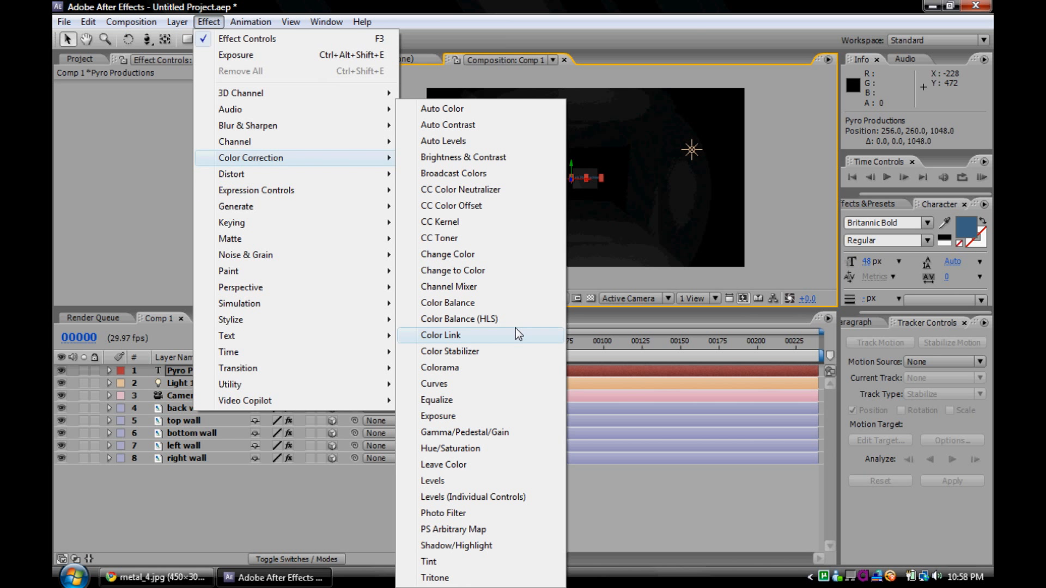
pyautogui.click(489, 455)
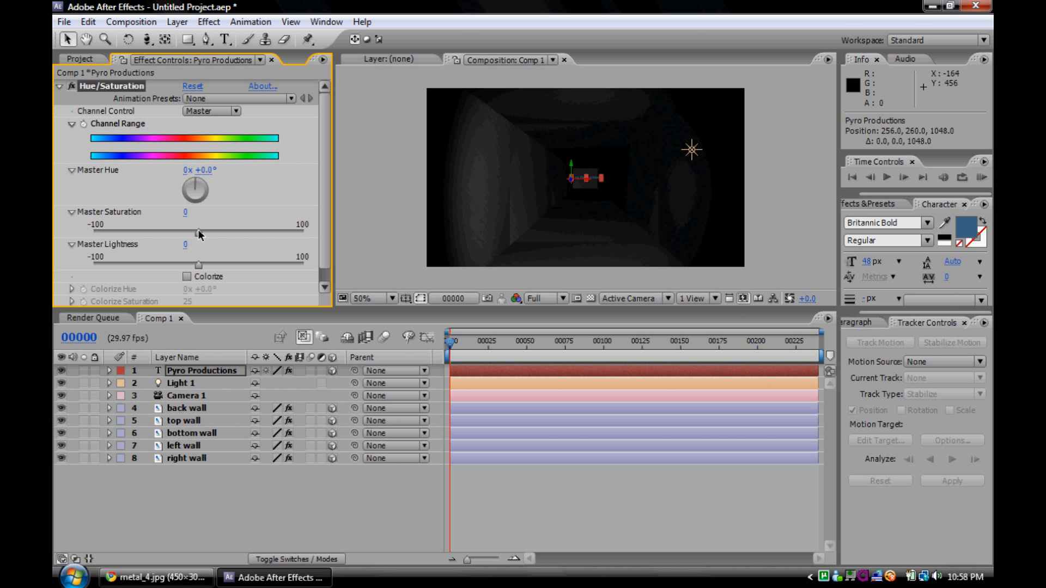
pyautogui.moveTo(199, 234); pyautogui.dragTo(201, 268)
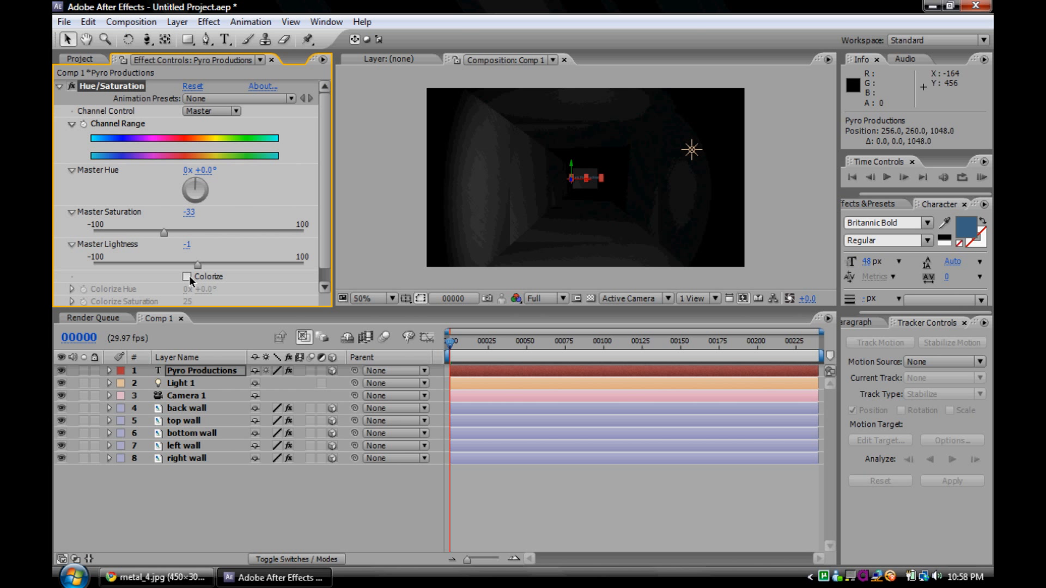
pyautogui.click(186, 276)
pyautogui.click(187, 276)
# Aim the spot light's point of interest at about 282, 429, -2125 and place the text layer directly below Light 1.
pyautogui.click(201, 384)
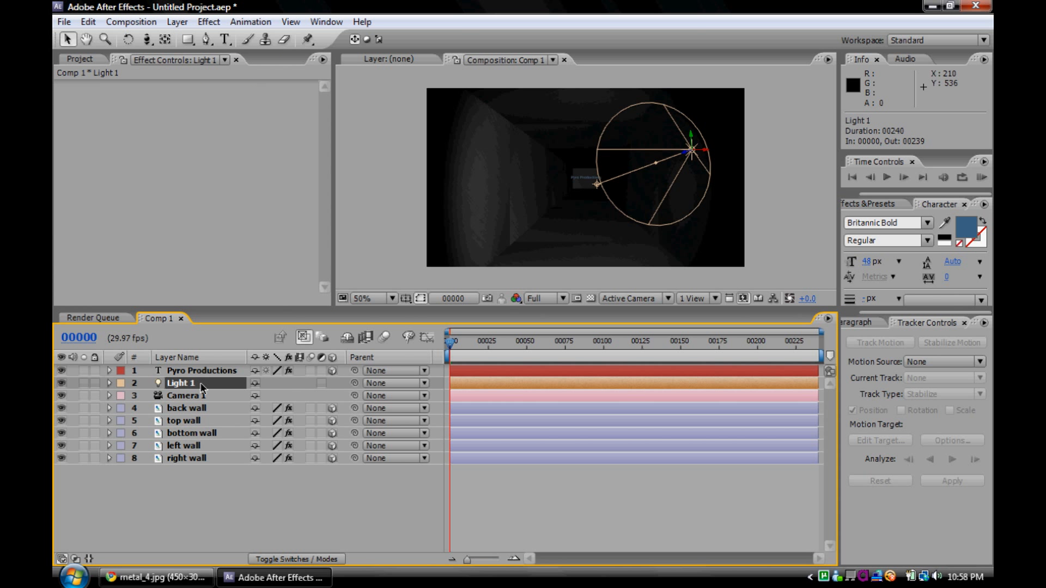
pyautogui.click(109, 384)
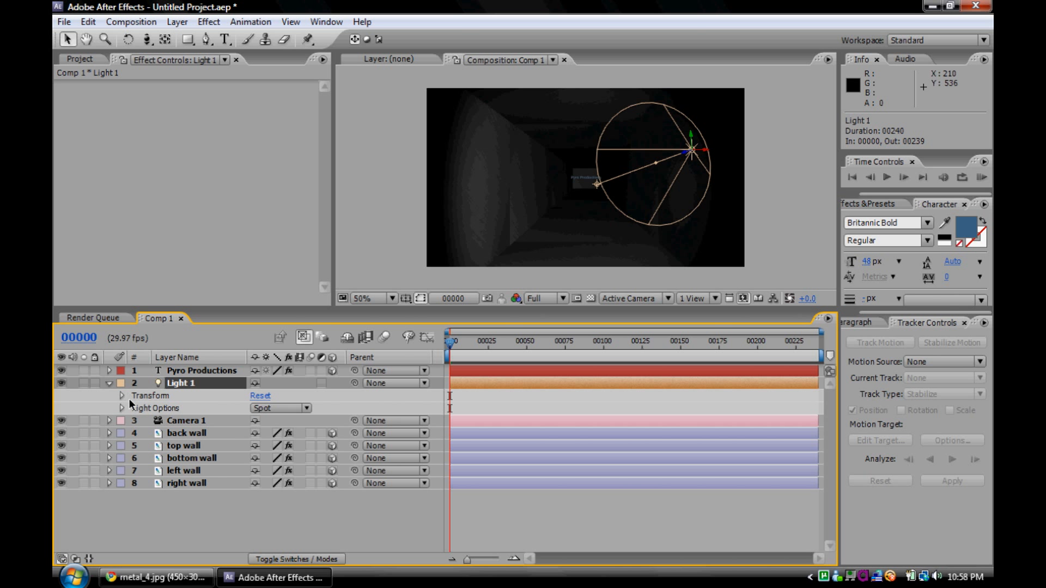
pyautogui.click(122, 396)
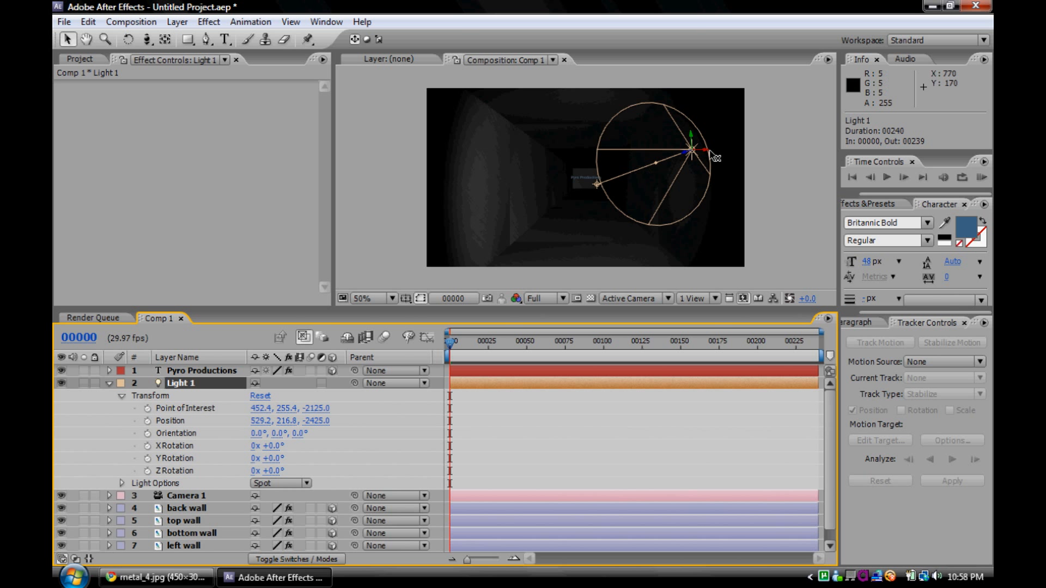
pyautogui.moveTo(597, 185); pyautogui.dragTo(515, 321)
pyautogui.moveTo(516, 312); pyautogui.dragTo(506, 281)
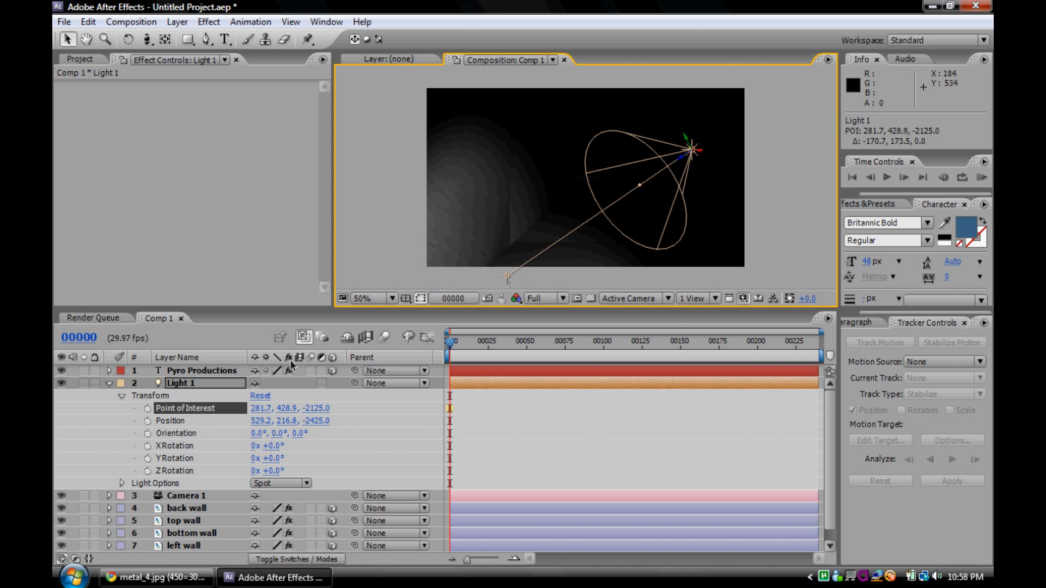
pyautogui.moveTo(193, 375); pyautogui.dragTo(179, 486)
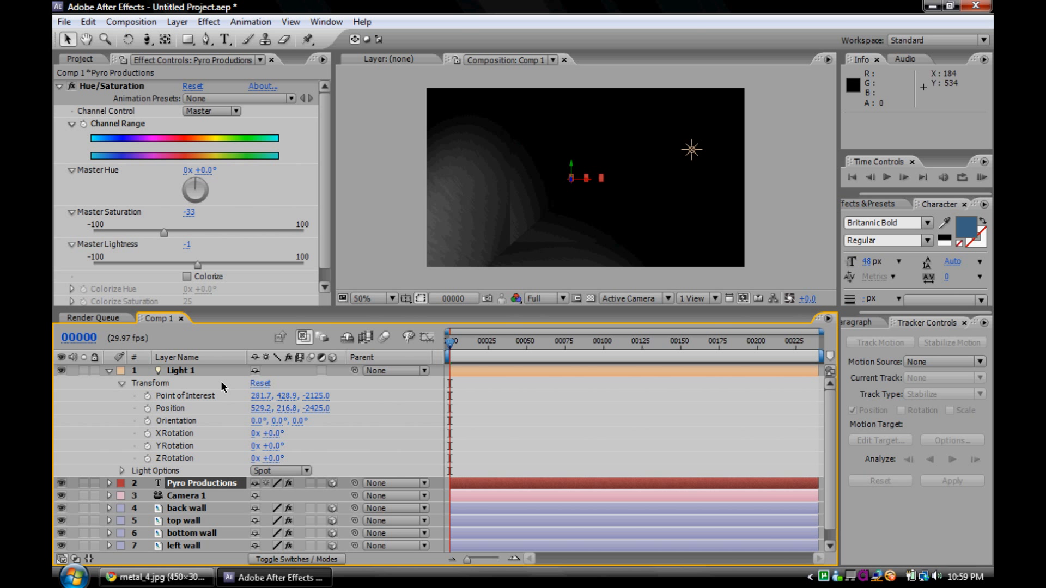
# Move the light's point of interest to about 251, 408, -2125 and set its first keyframe at frame 0.
pyautogui.click(179, 371)
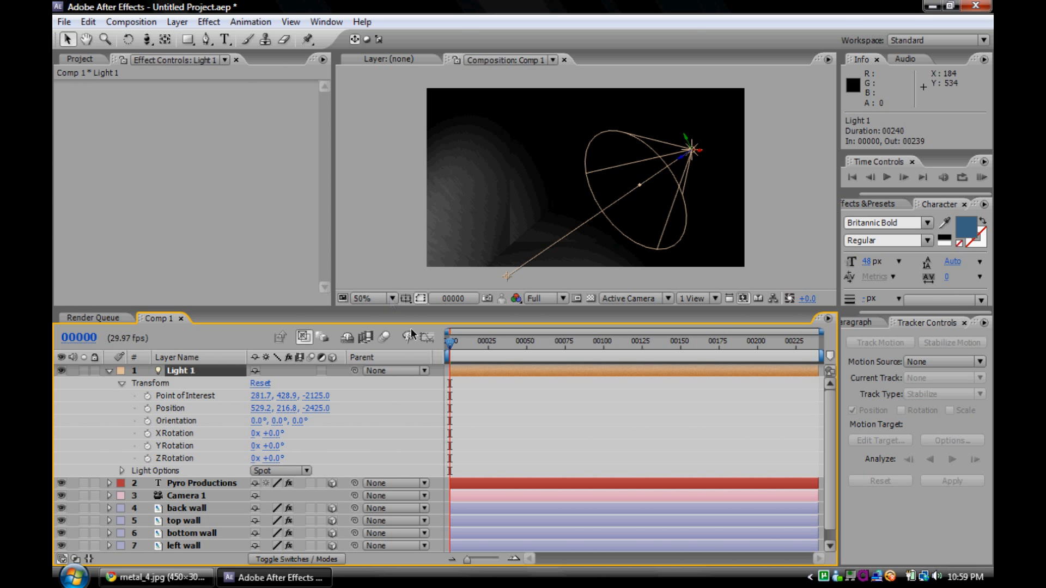
pyautogui.moveTo(509, 278)
pyautogui.mouseDown()
pyautogui.moveTo(483, 229)
pyautogui.moveTo(485, 290)
pyautogui.moveTo(581, 252)
pyautogui.moveTo(548, 265)
pyautogui.moveTo(495, 266)
pyautogui.mouseUp()
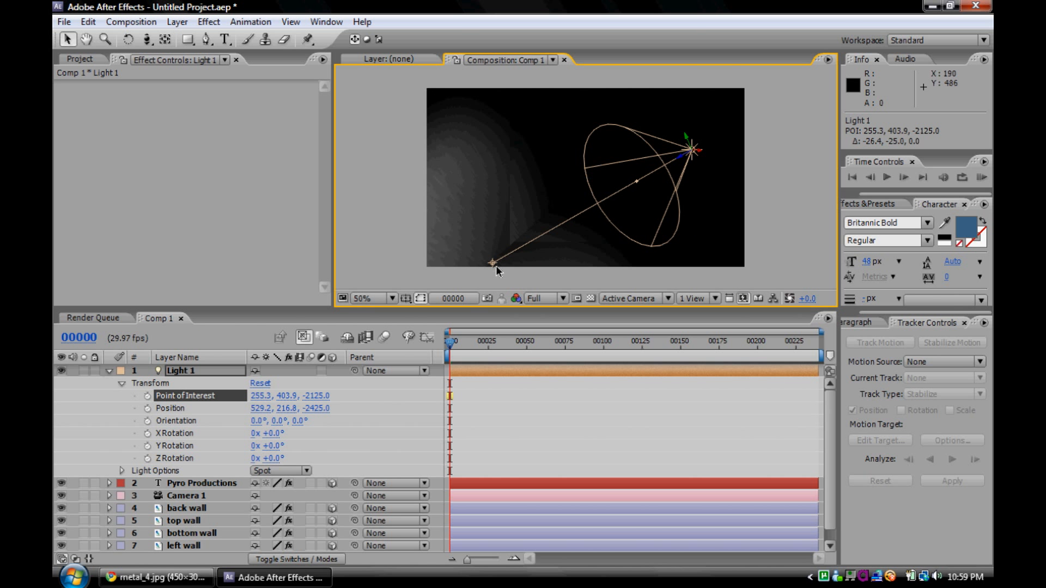
pyautogui.moveTo(493, 264); pyautogui.dragTo(489, 264)
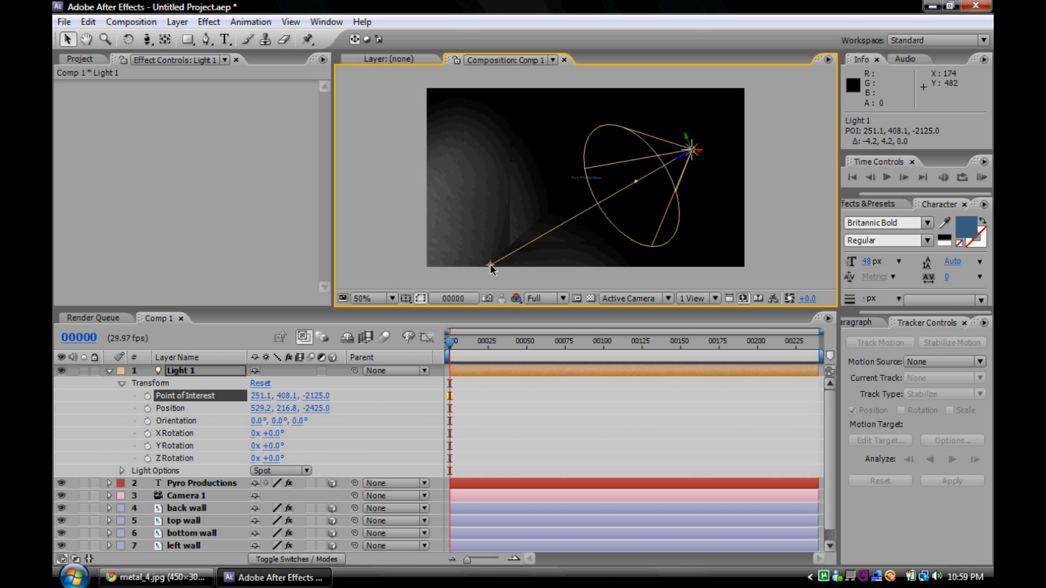
pyautogui.click(148, 396)
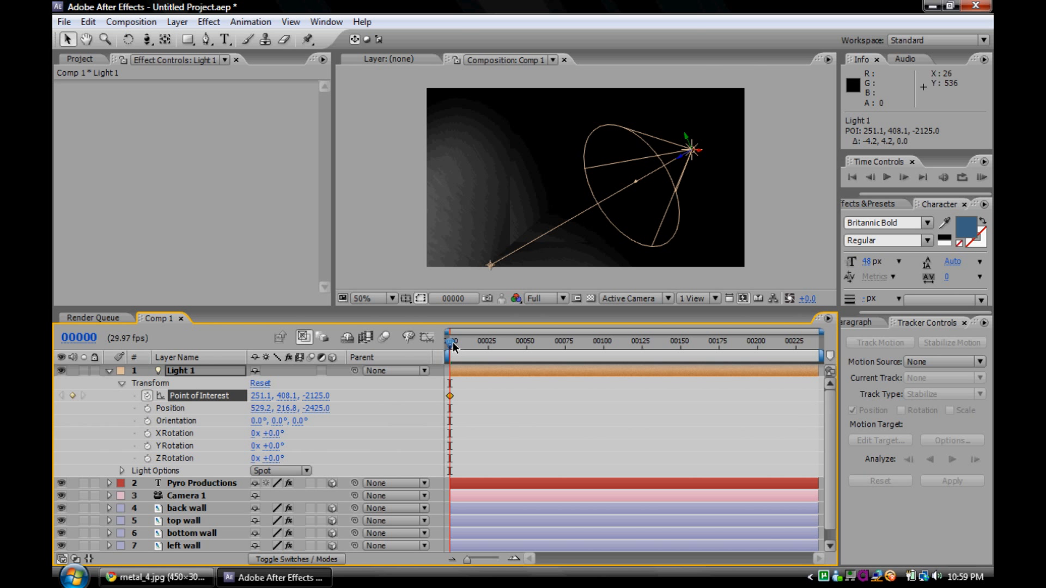
# Keyframe the light's point of interest at about 679, 357, -2125 on frame 31, and aim it at the corridor's far-end text on frame 76.
pyautogui.moveTo(452, 349); pyautogui.dragTo(498, 353)
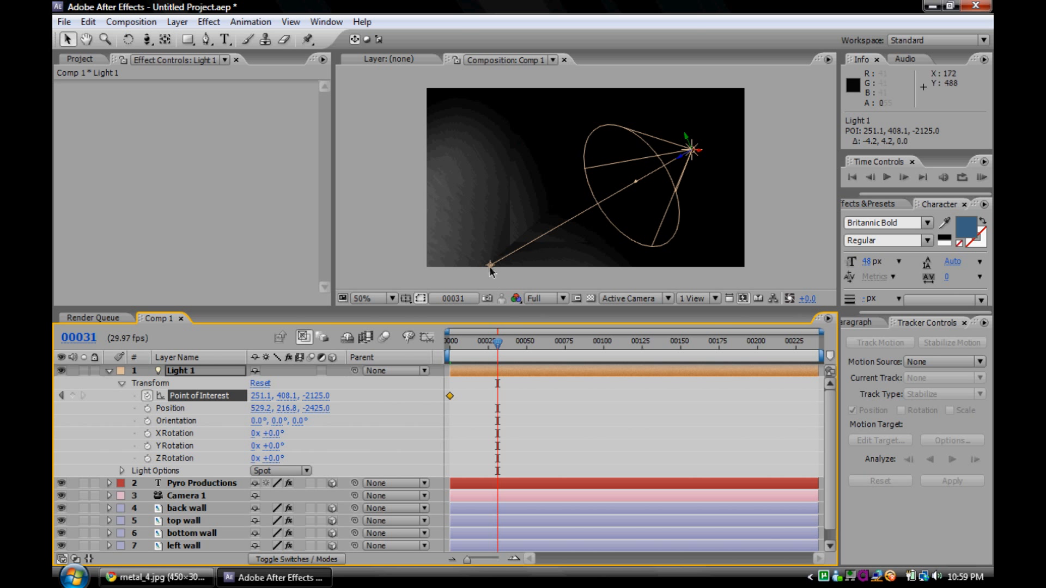
pyautogui.moveTo(489, 266); pyautogui.dragTo(717, 241)
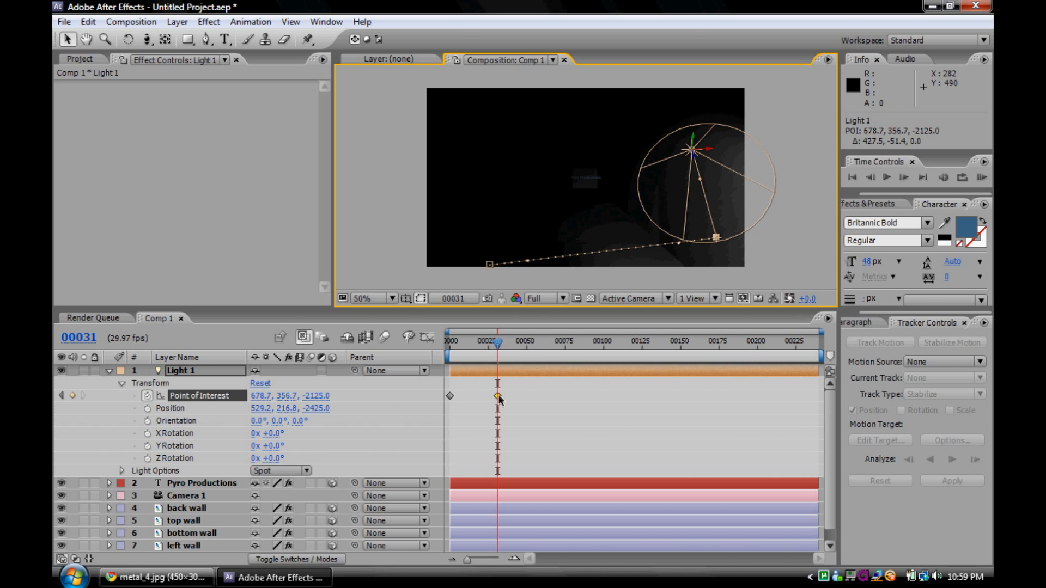
pyautogui.moveTo(497, 345); pyautogui.dragTo(567, 344)
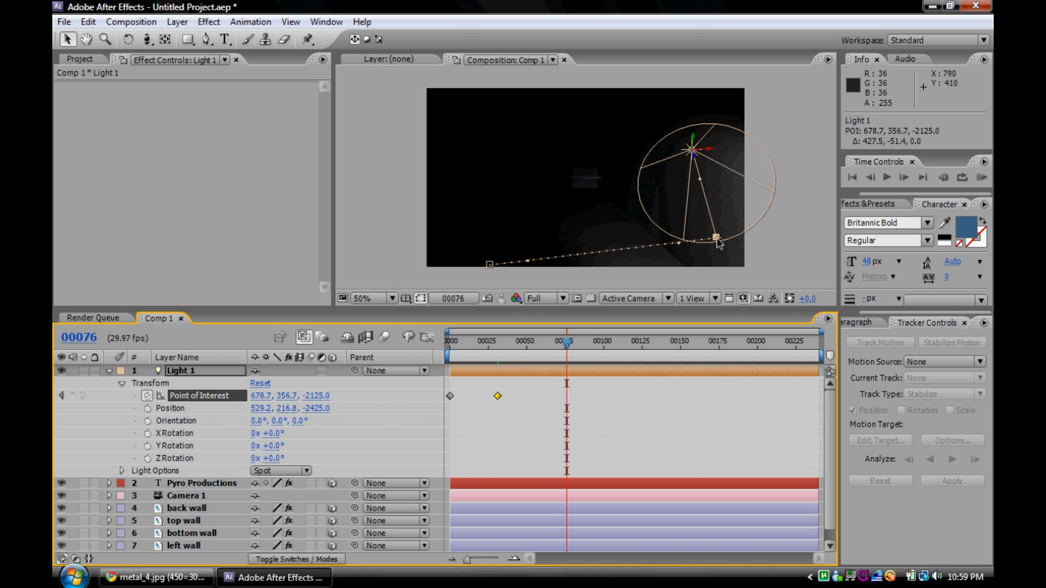
pyautogui.moveTo(716, 240); pyautogui.dragTo(599, 174)
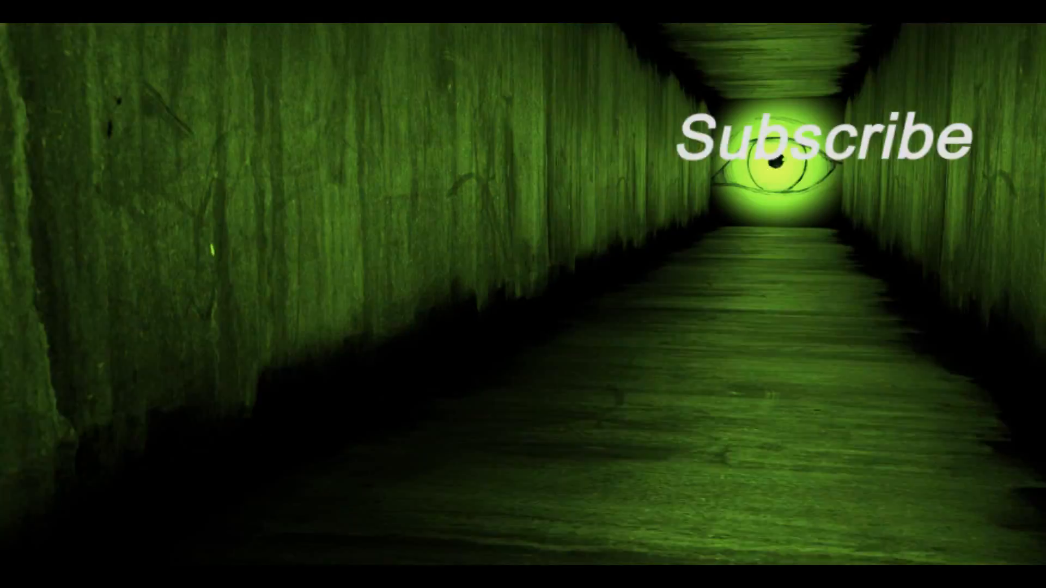